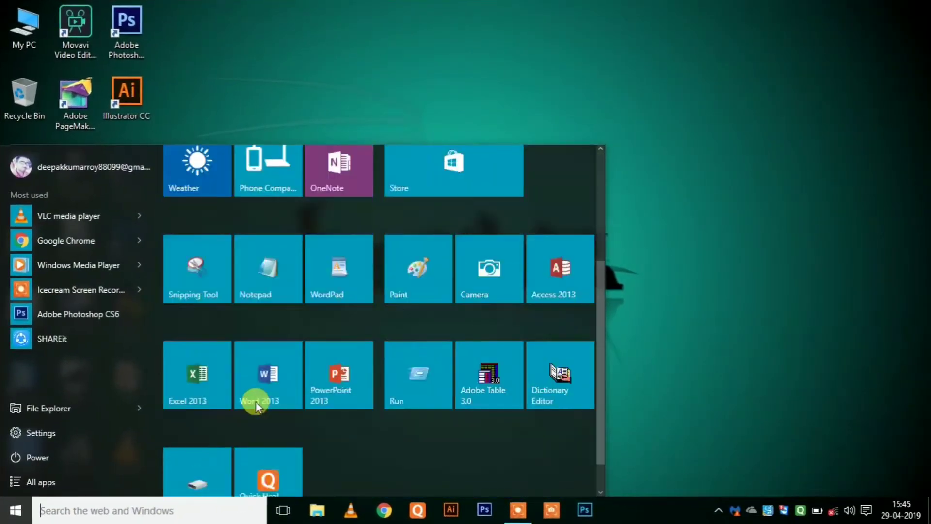
# Launch Word 2013 from the Start menu and start a new blank document.
pyautogui.scroll(-2, 255, 401)
pyautogui.click(267, 360)
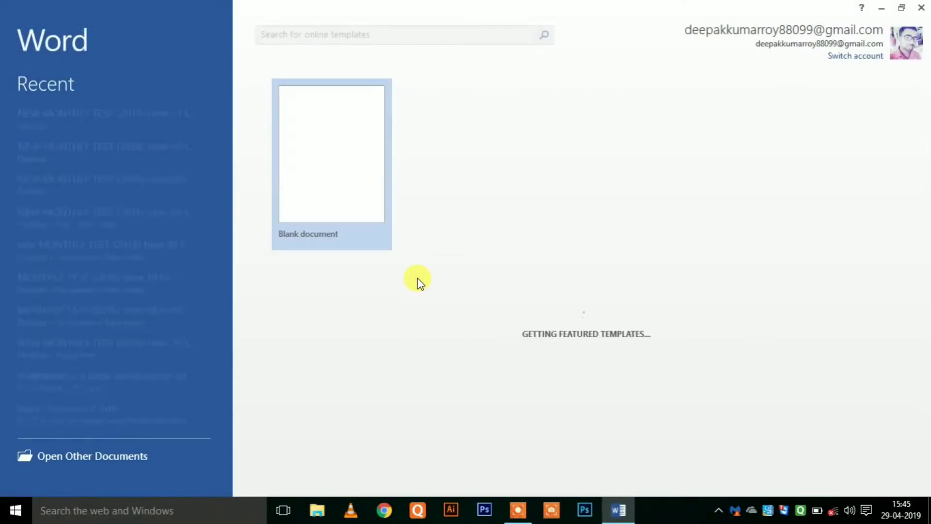
pyautogui.click(336, 173)
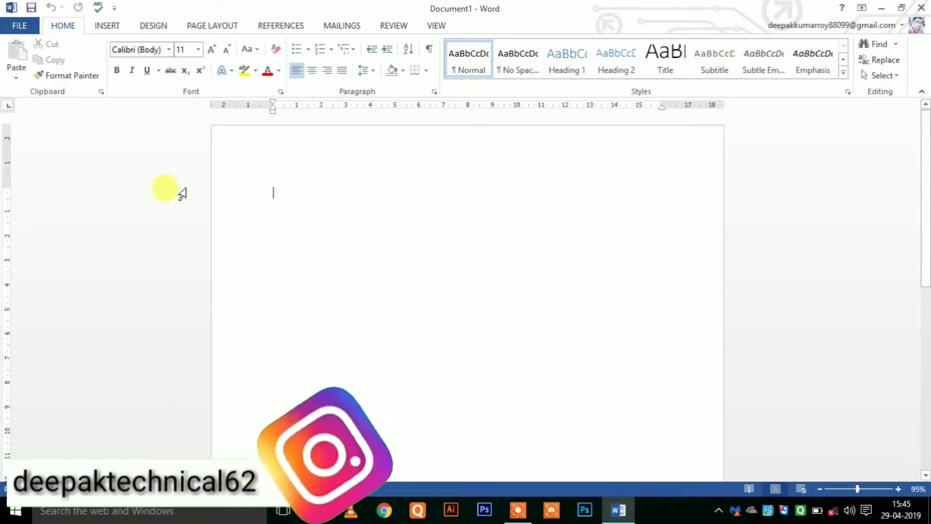
# Open the Insert Chart dialog from the INSERT ribbon and move it aside.
pyautogui.click(108, 27)
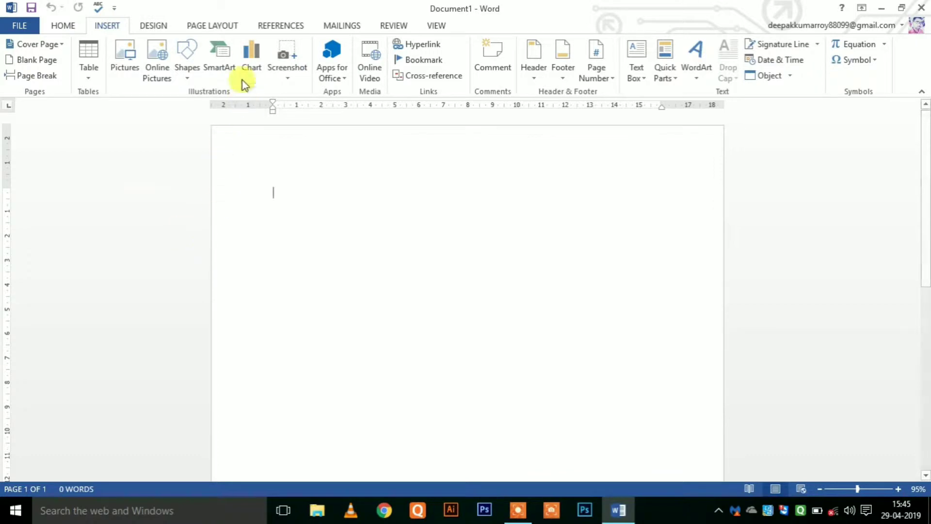
pyautogui.click(255, 60)
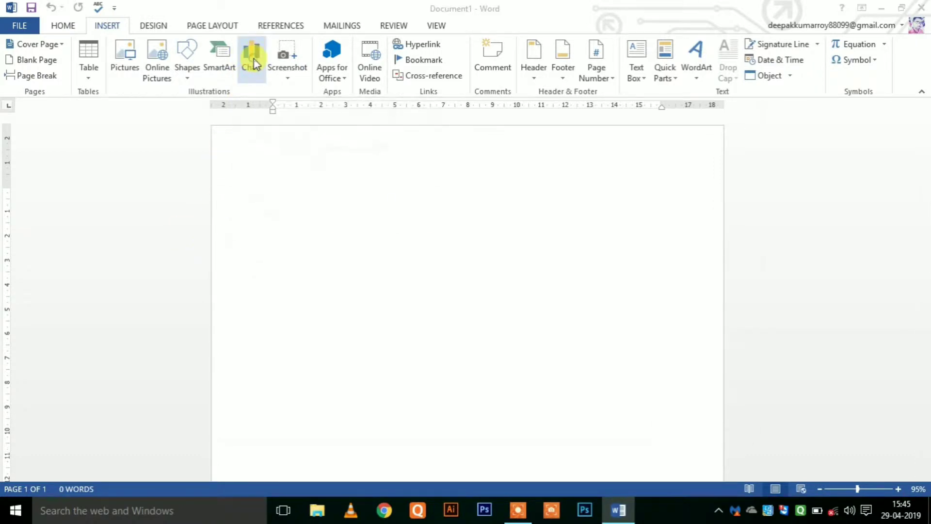
pyautogui.moveTo(343, 61); pyautogui.dragTo(299, 53)
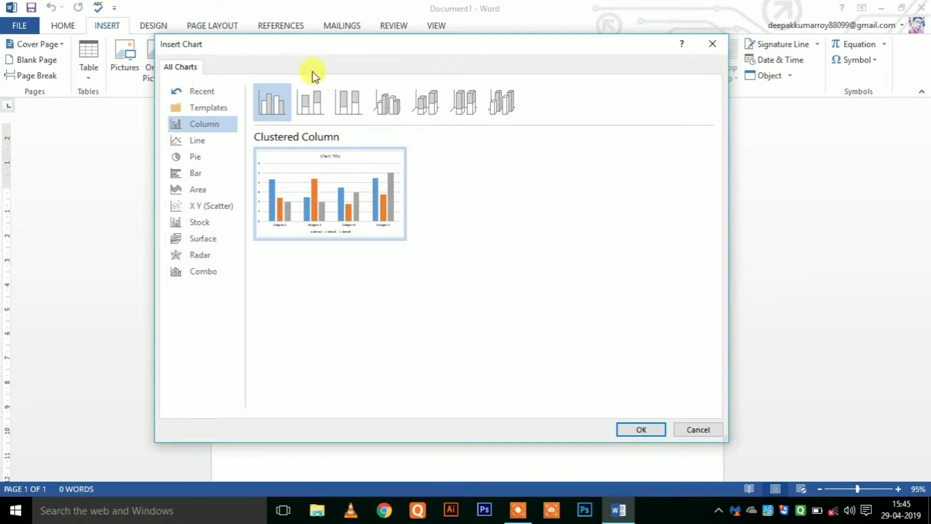
# Preview the Column subtypes from Stacked Column to 3-D Column, ending on 100% Stacked Column.
pyautogui.click(309, 107)
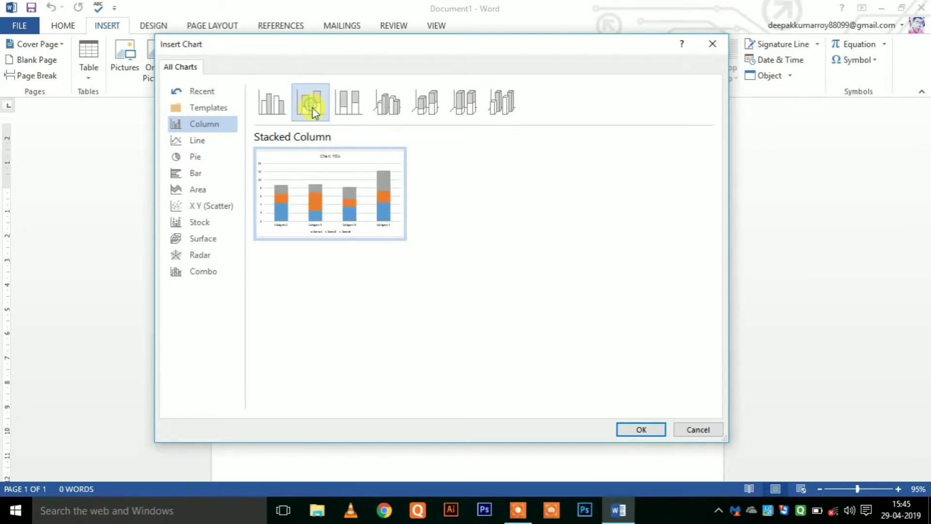
pyautogui.click(350, 110)
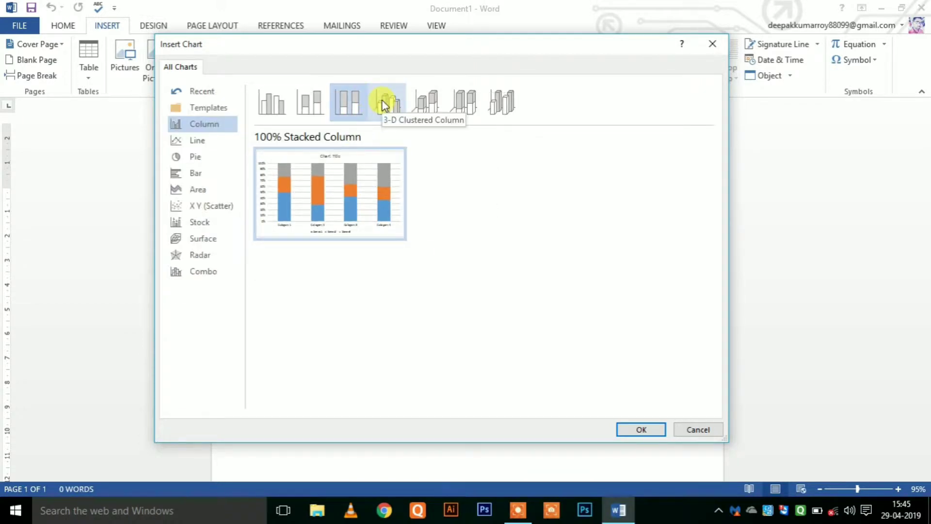
pyautogui.click(387, 103)
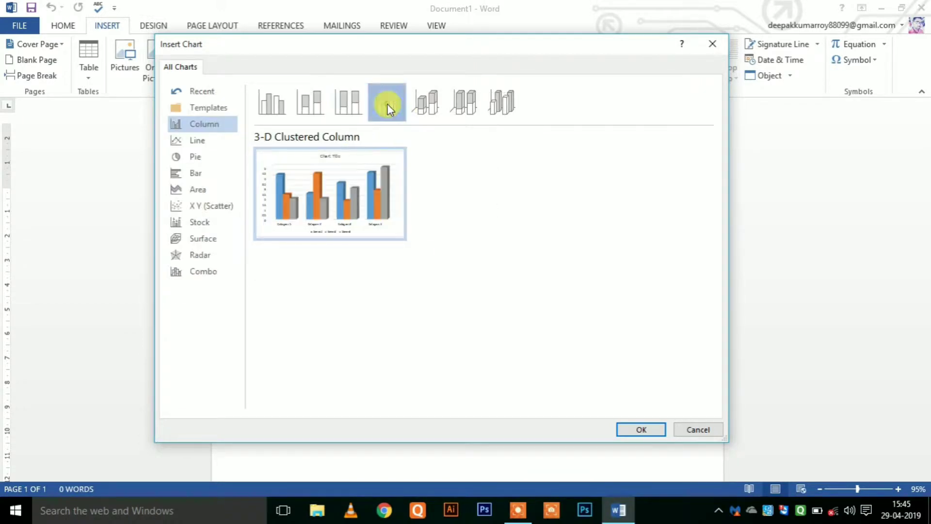
pyautogui.click(418, 107)
pyautogui.click(466, 103)
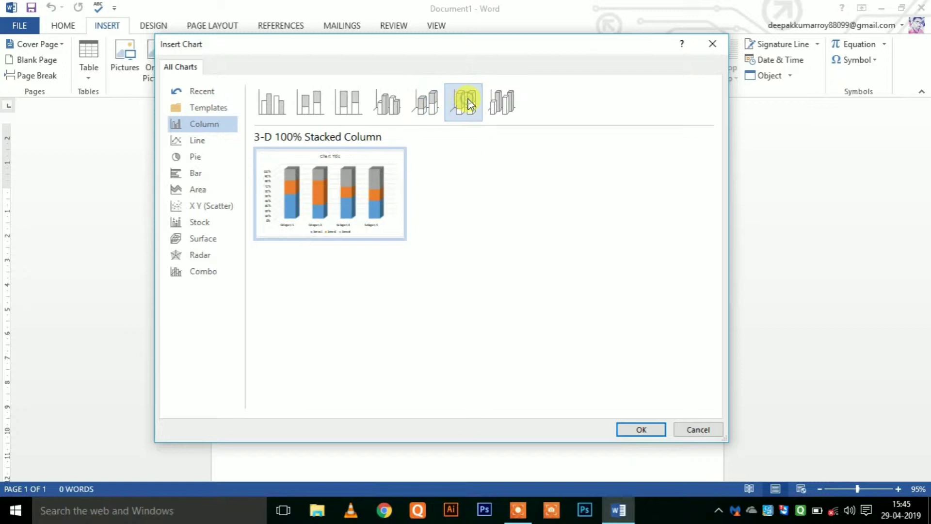
pyautogui.click(502, 103)
pyautogui.click(387, 104)
pyautogui.click(339, 99)
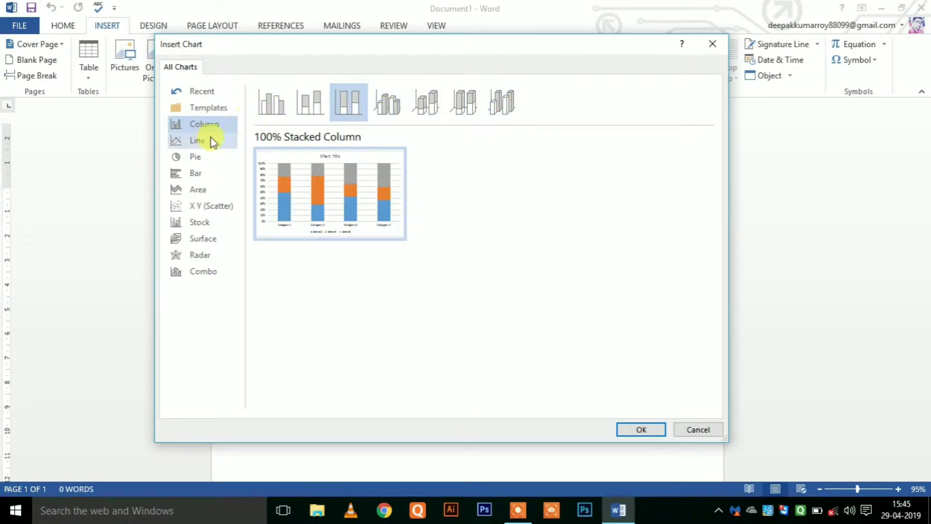
# Preview the 100% Stacked Line, Line with Markers, Pie of Pie and Bar of Pie styles.
pyautogui.click(197, 140)
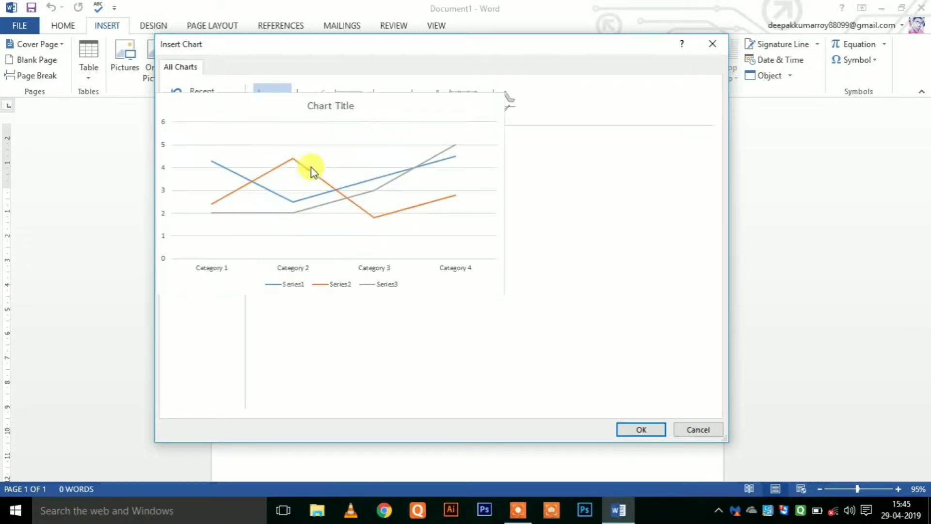
pyautogui.click(335, 104)
pyautogui.click(386, 103)
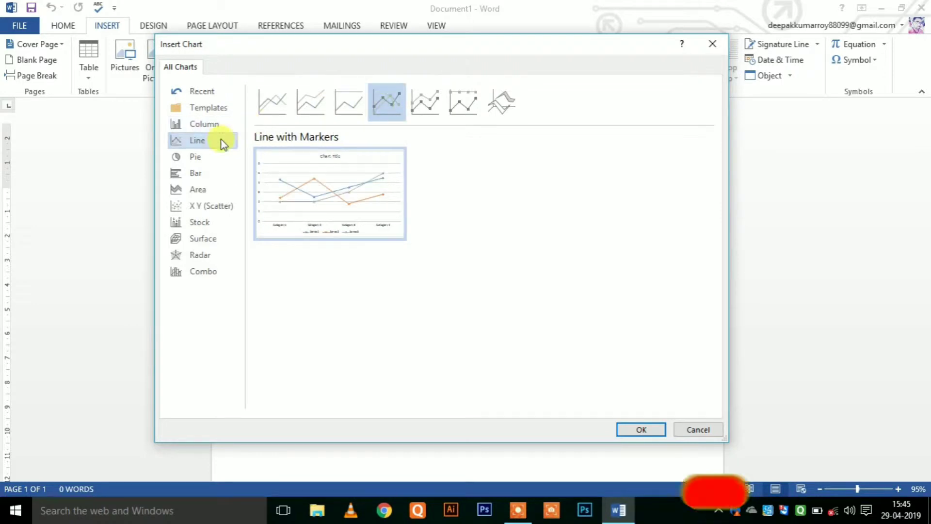
pyautogui.click(195, 156)
pyautogui.click(349, 102)
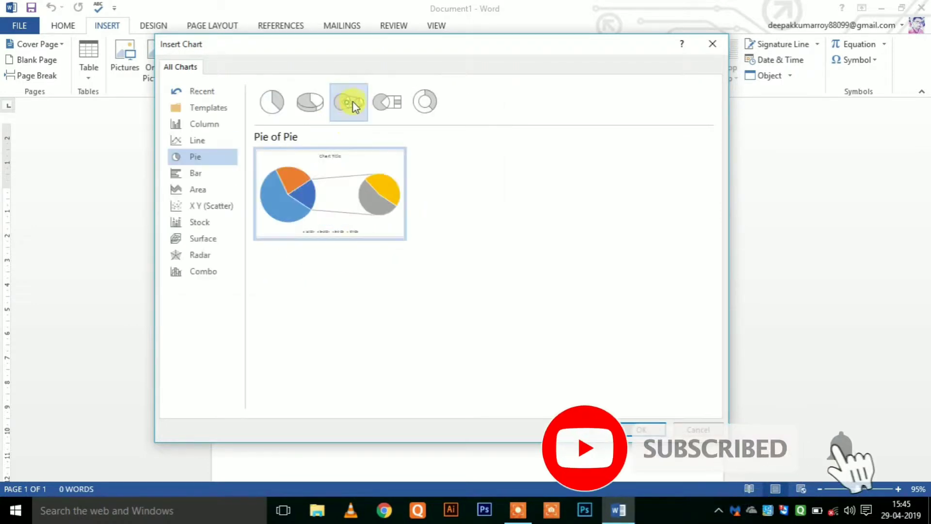
pyautogui.click(387, 102)
# Browse Bar and 3-D Area styles, then return to Clustered Column.
pyautogui.click(203, 174)
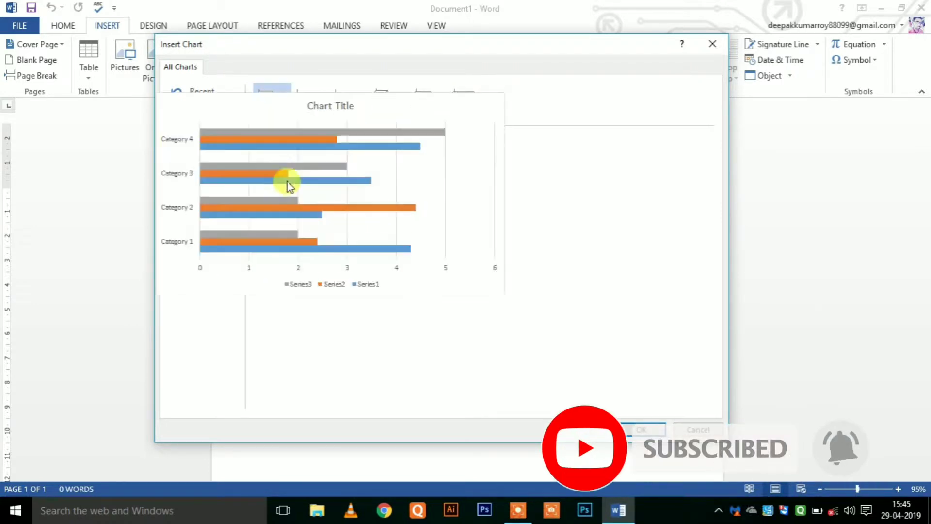
pyautogui.click(190, 192)
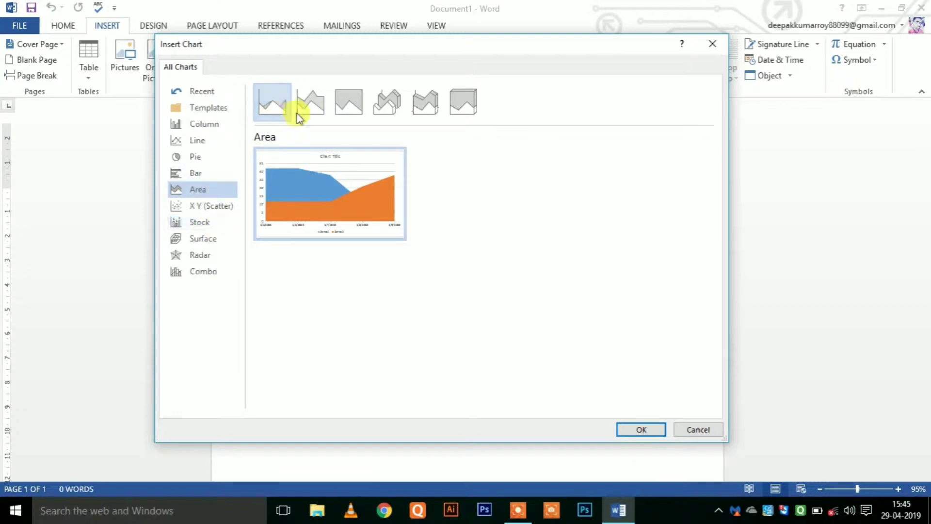
pyautogui.click(387, 101)
pyautogui.click(418, 101)
pyautogui.click(461, 102)
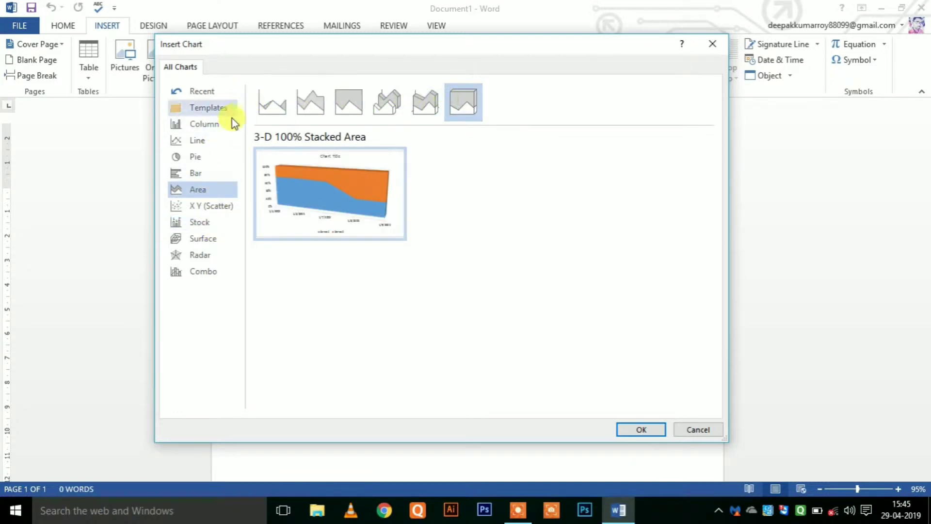
pyautogui.click(214, 125)
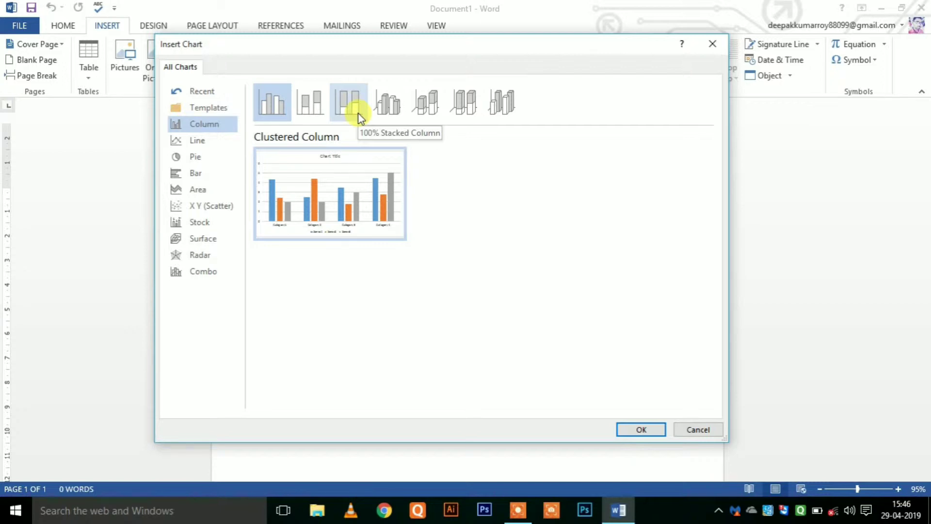
# Insert the Clustered Column chart and reposition its sample data sheet window.
pyautogui.click(271, 106)
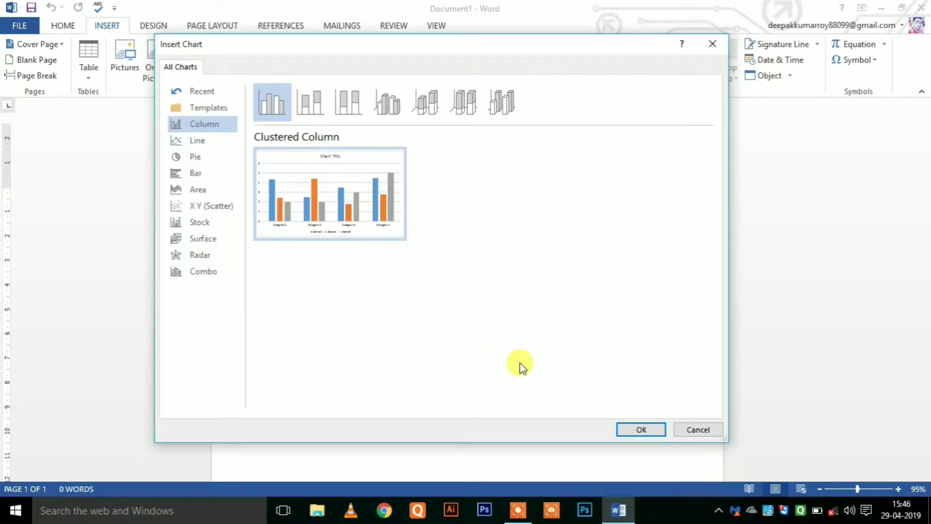
pyautogui.click(642, 430)
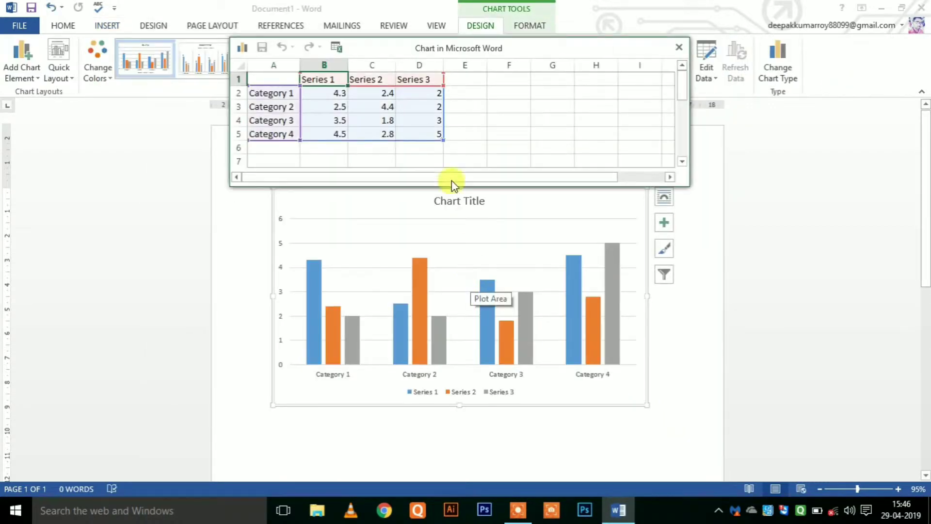
pyautogui.moveTo(396, 45); pyautogui.dragTo(378, 68)
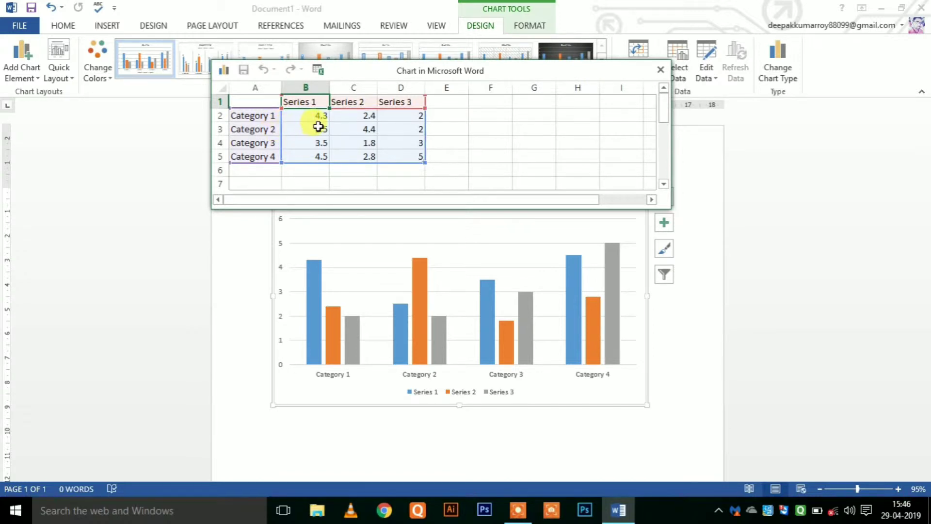
pyautogui.moveTo(342, 73)
pyautogui.mouseDown()
pyautogui.moveTo(365, 78)
pyautogui.moveTo(410, 64)
pyautogui.moveTo(364, 91)
pyautogui.moveTo(339, 80)
pyautogui.moveTo(383, 72)
pyautogui.mouseUp()
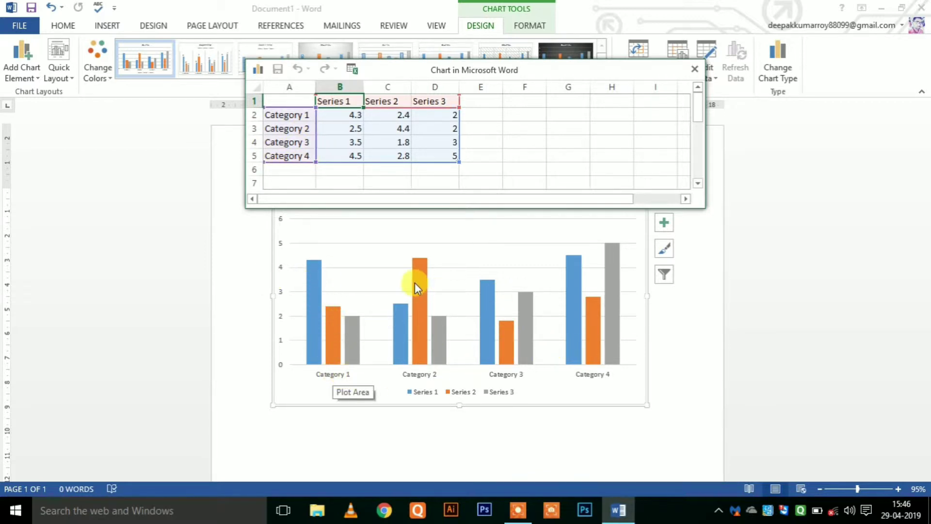
# Rename the first two categories in the data sheet to Ram and Anil.
pyautogui.click(294, 115)
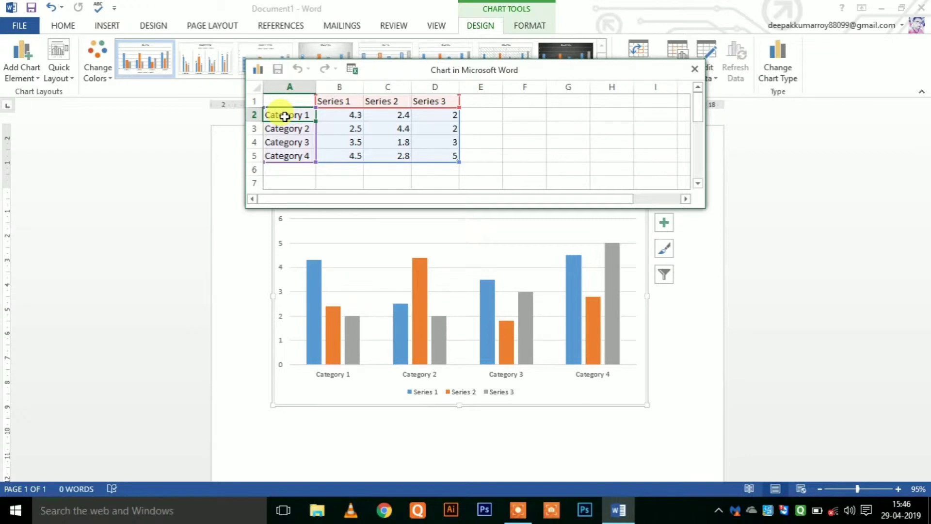
pyautogui.write('R')
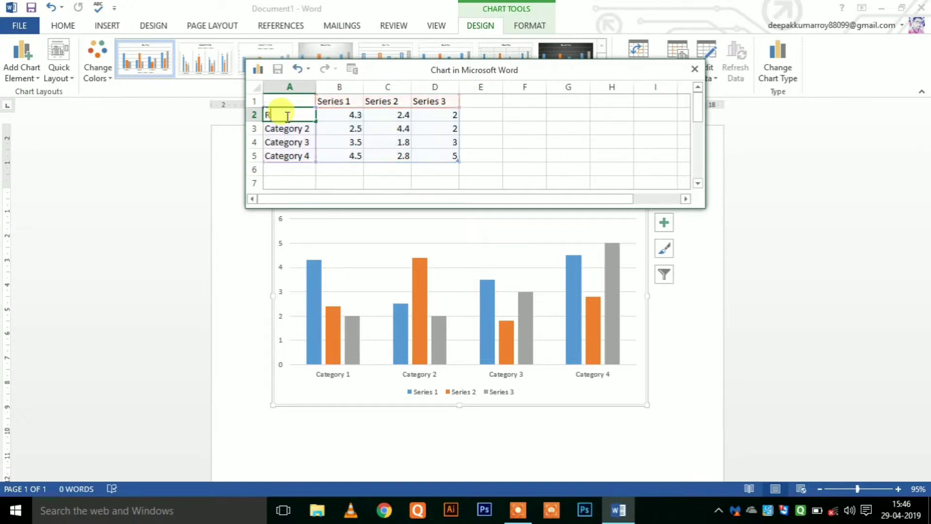
pyautogui.write('Am')
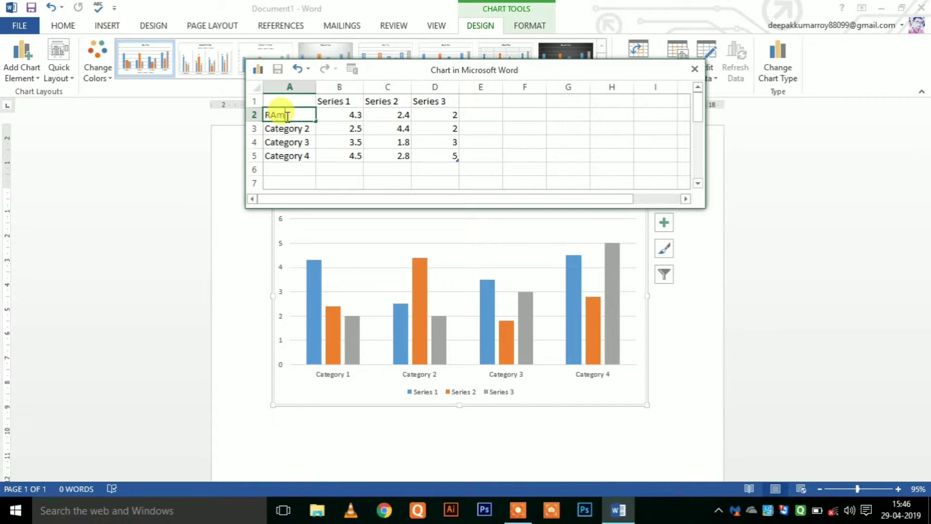
pyautogui.press('BackSpace')
pyautogui.press('BackSpace')
pyautogui.write('m')
pyautogui.click(284, 130)
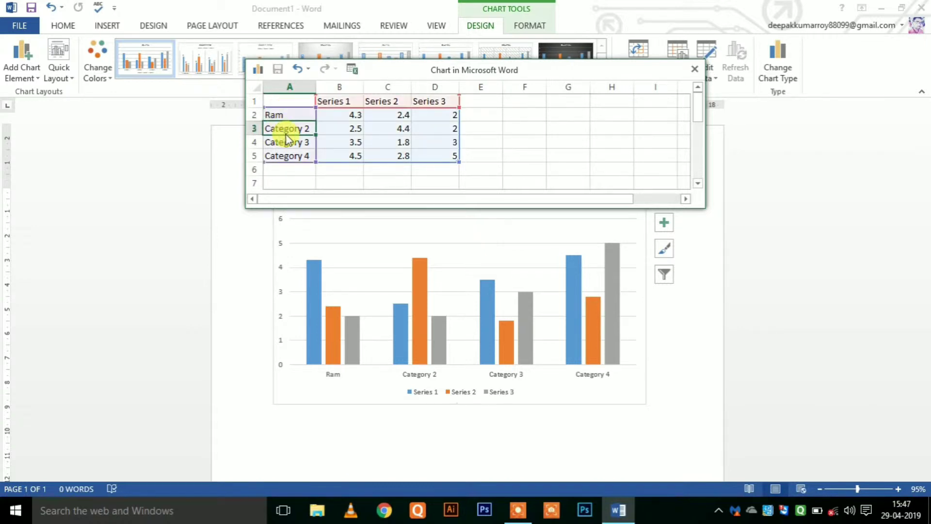
pyautogui.write('Anil')
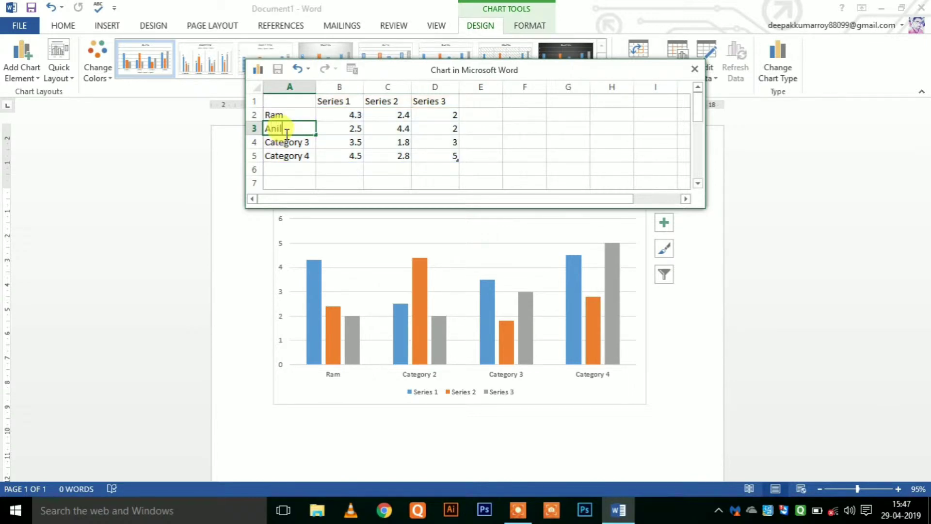
pyautogui.click(301, 141)
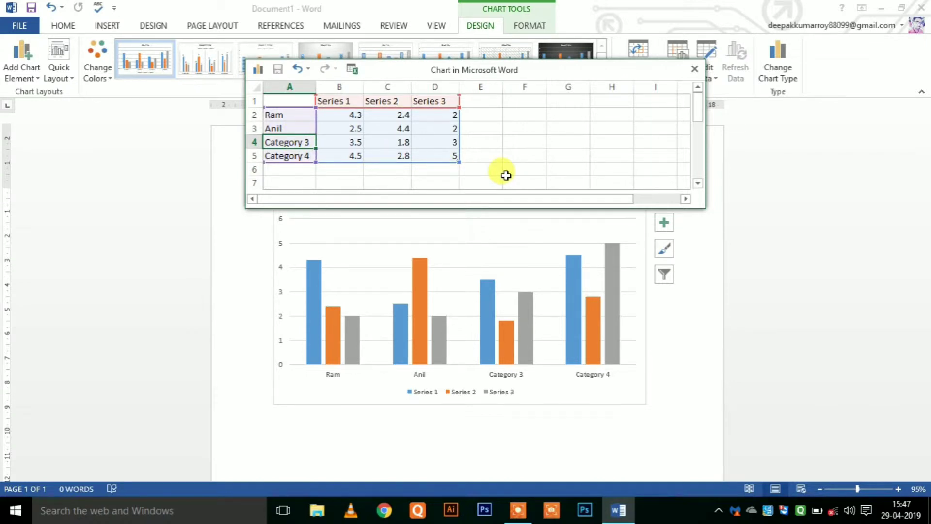
# Enter Aniket in A4 and manu in A5, removing the lowercase m to correct it.
pyautogui.write('Anil')
pyautogui.write('iket')
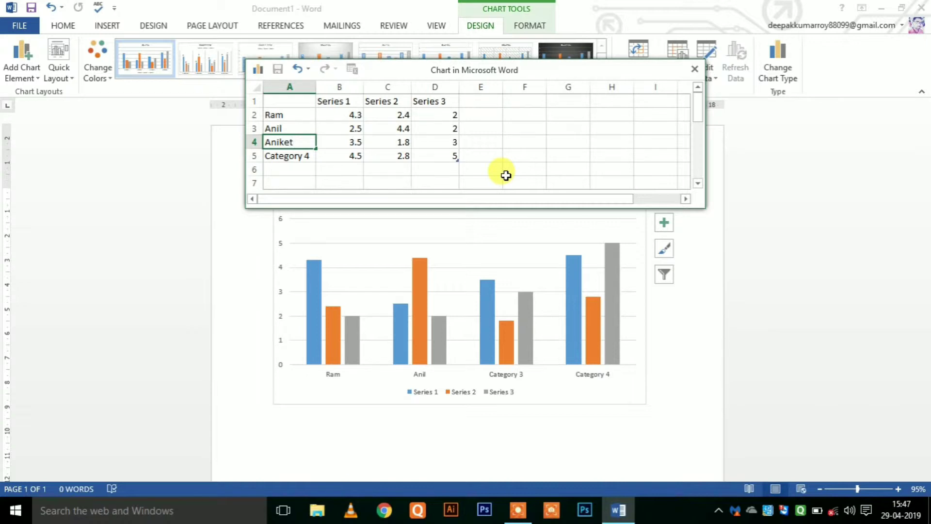
pyautogui.click(306, 159)
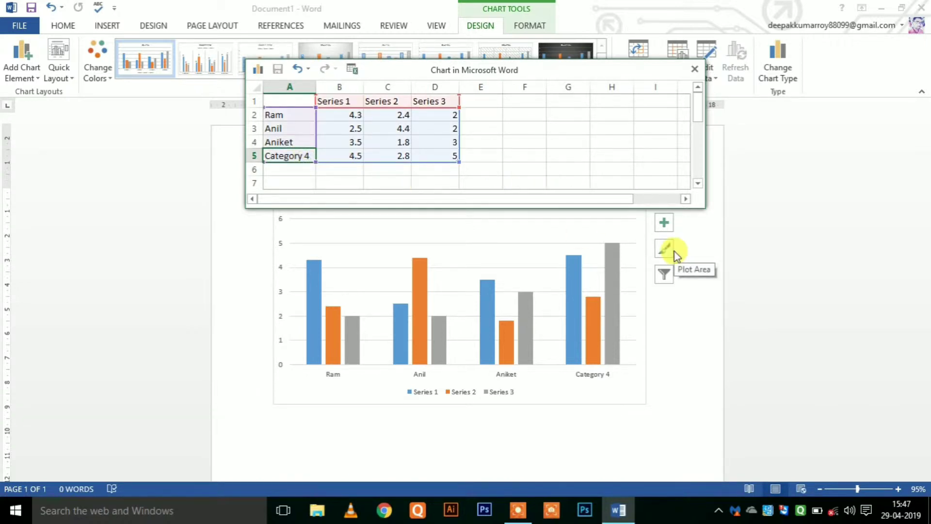
pyautogui.write('manu')
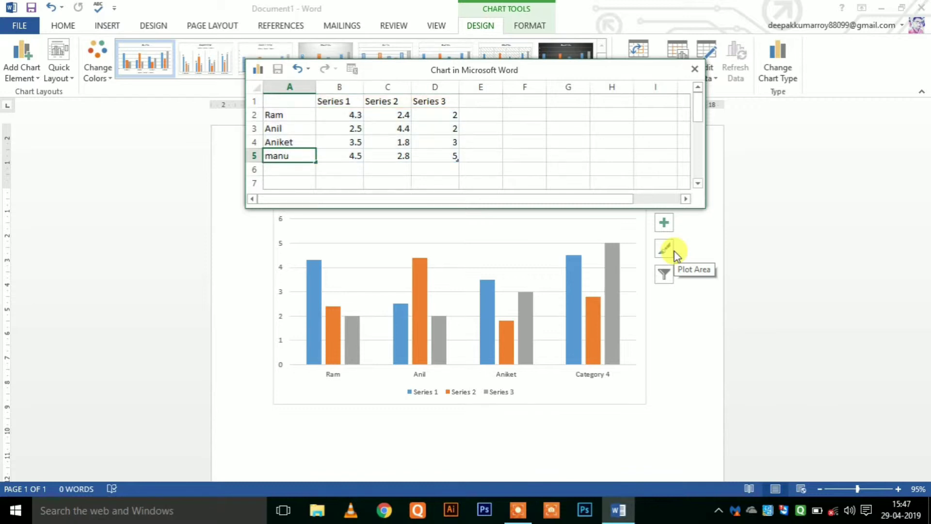
pyautogui.moveTo(267, 156); pyautogui.dragTo(303, 156)
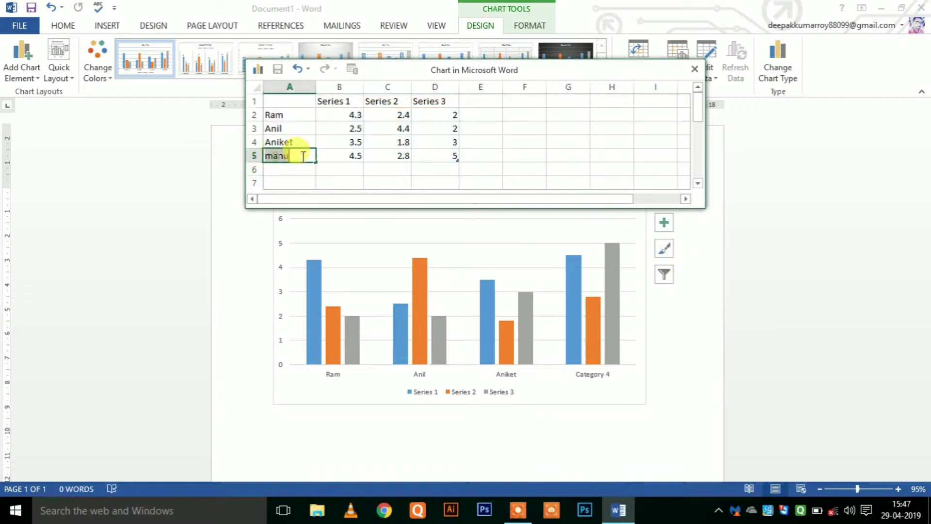
pyautogui.click(303, 156)
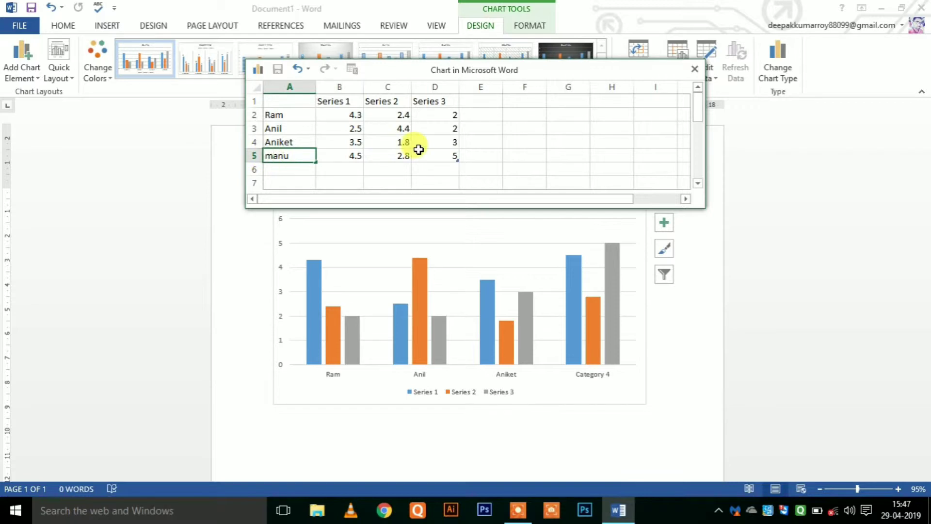
pyautogui.press('Home')
pyautogui.press('Delete')
# Complete the name Manu and label the series headers Jan, Feb and March.
pyautogui.write('M')
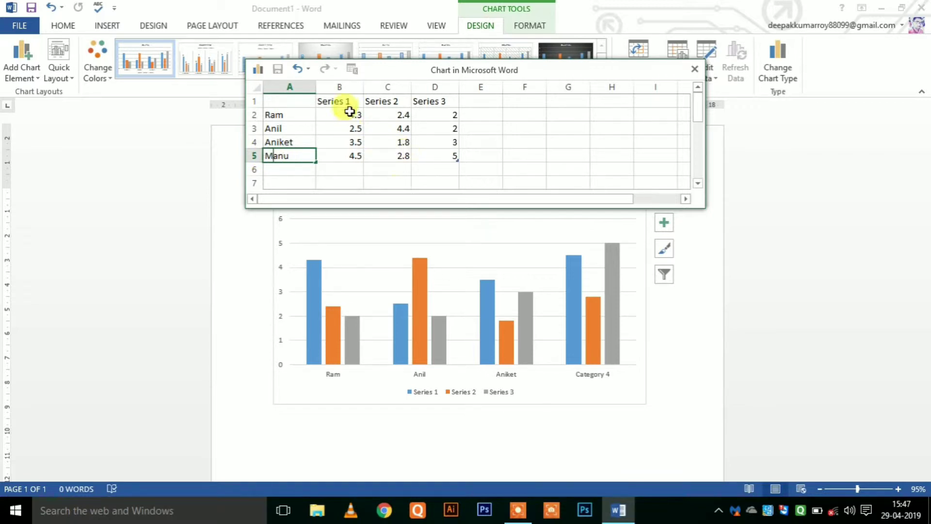
pyautogui.click(342, 101)
pyautogui.write('J')
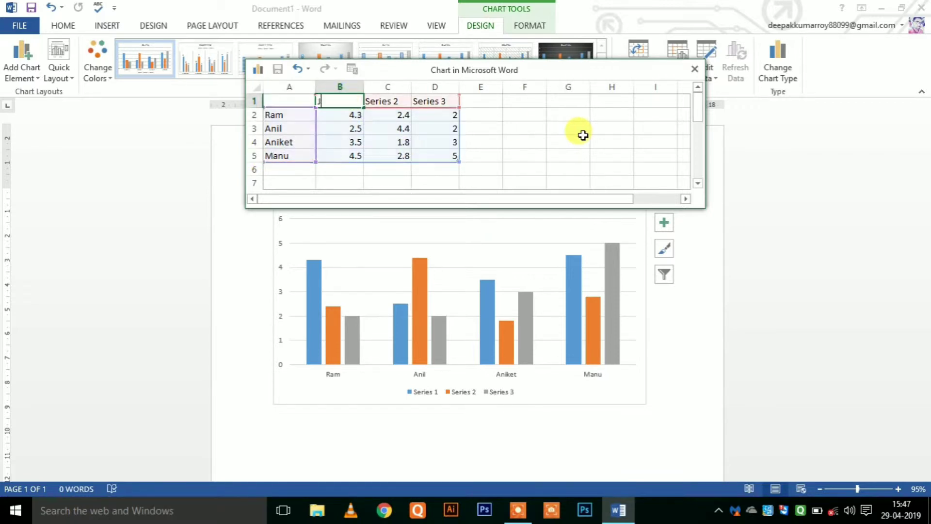
pyautogui.write('an')
pyautogui.press('Tab')
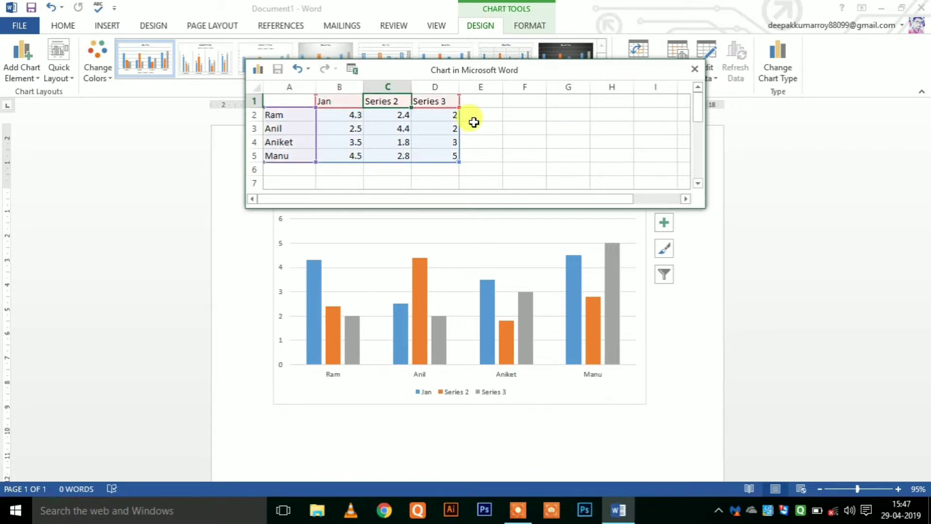
pyautogui.write('Feb')
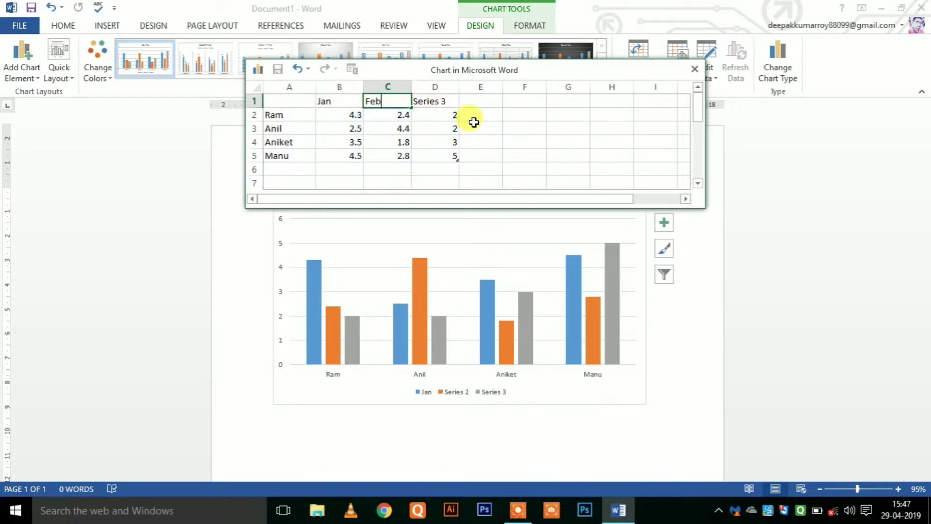
pyautogui.press('Tab')
pyautogui.write('Mar')
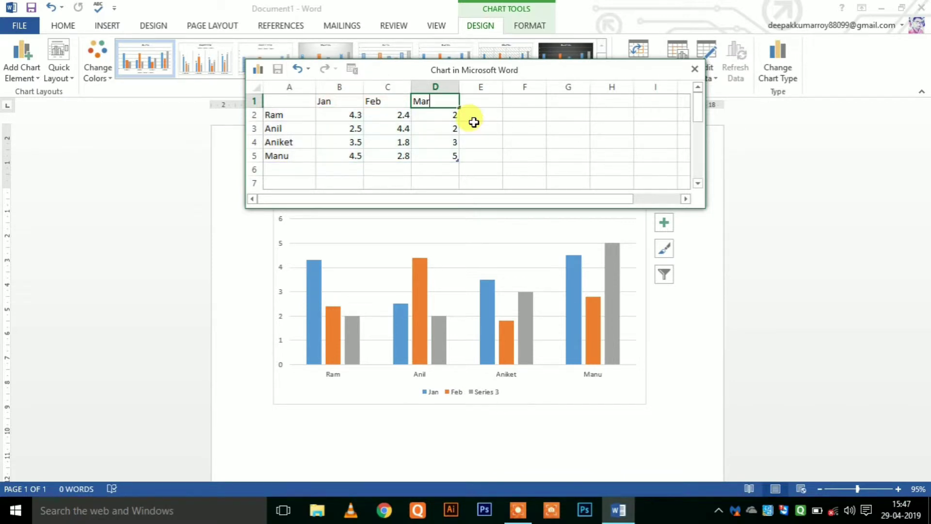
pyautogui.write('ch')
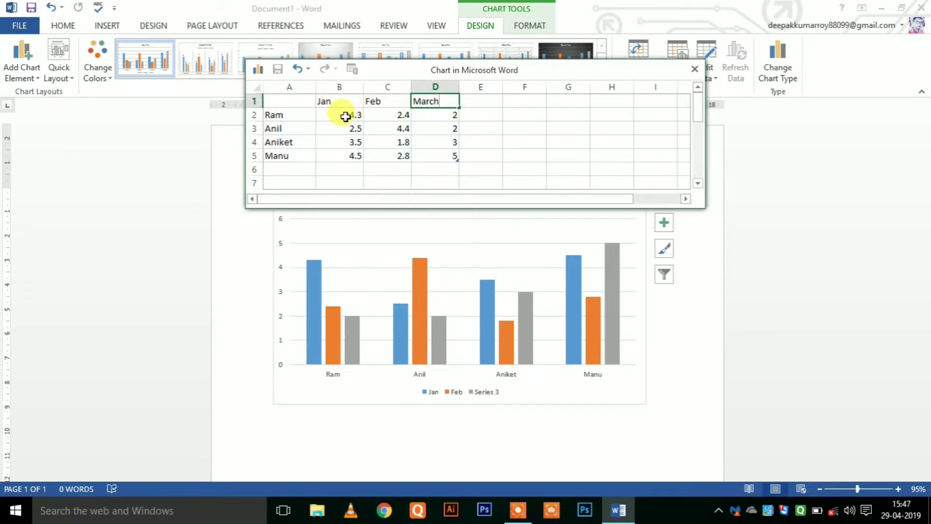
pyautogui.click(344, 116)
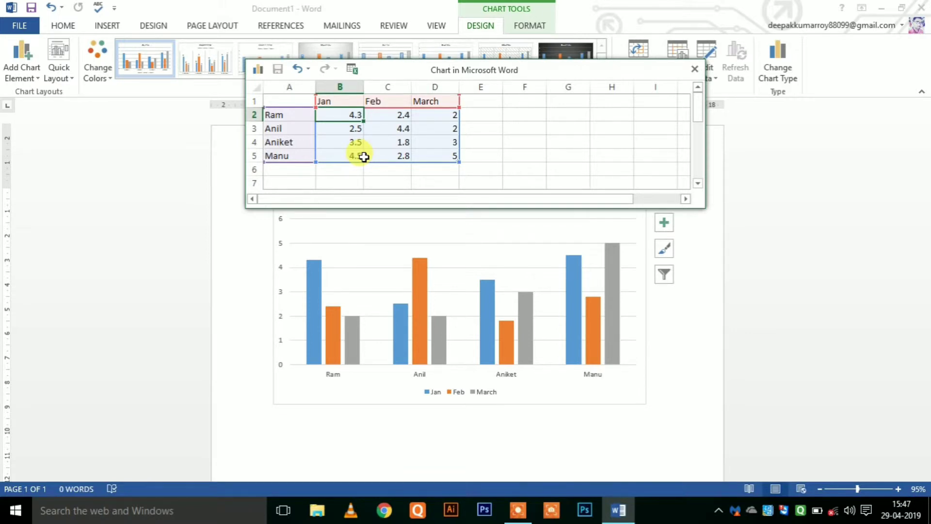
# Enter Ram's values 600, 1000, 500 and Anil's values 800, 1100, 650.
pyautogui.write('600')
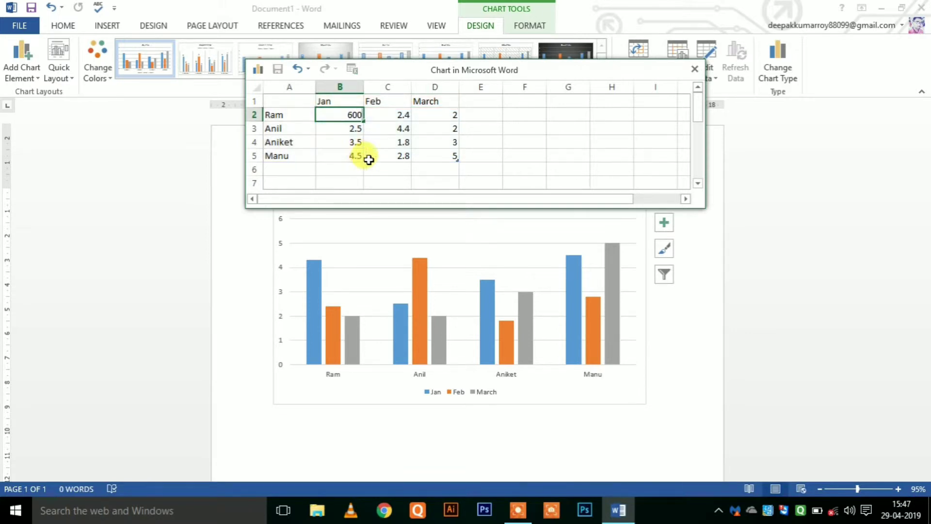
pyautogui.click(380, 122)
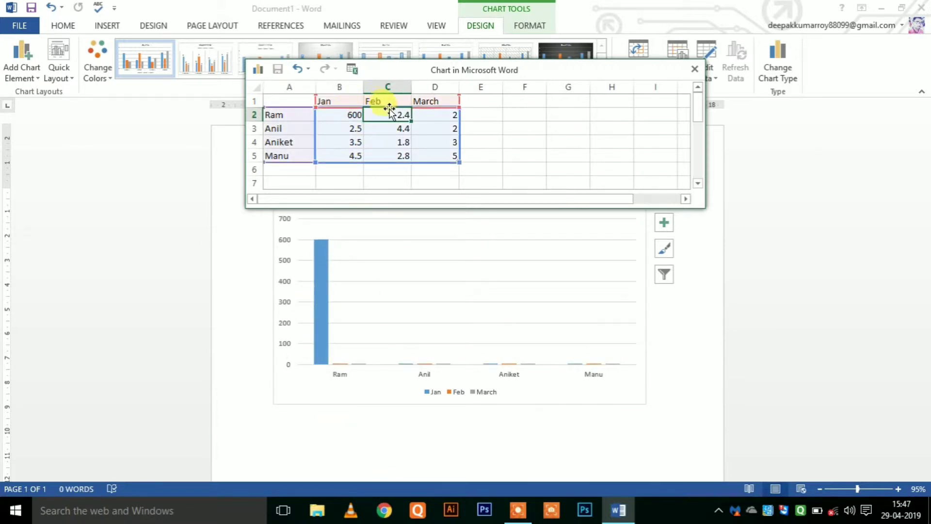
pyautogui.write('1000')
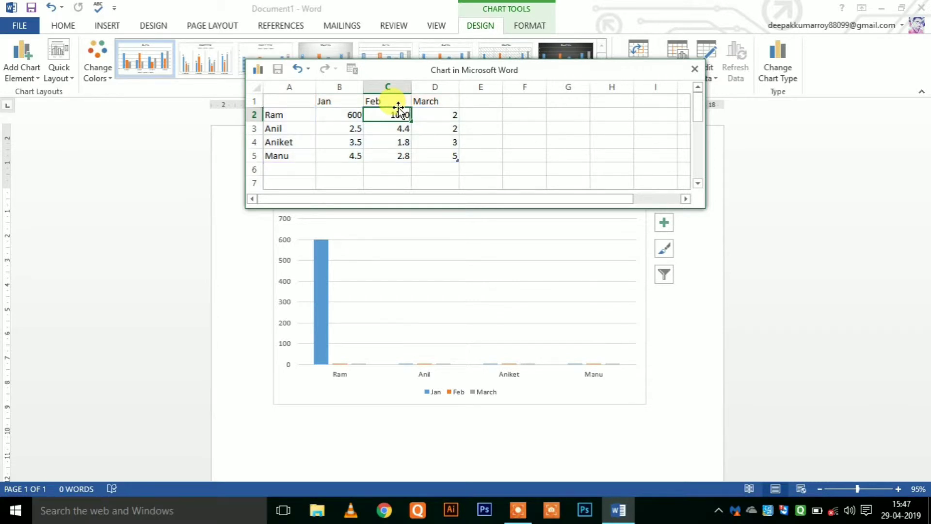
pyautogui.press('Tab')
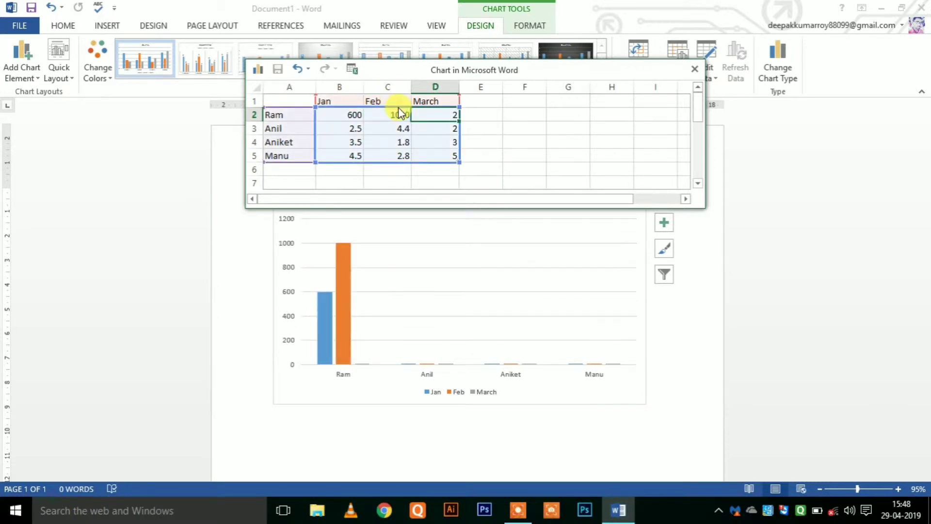
pyautogui.write('5')
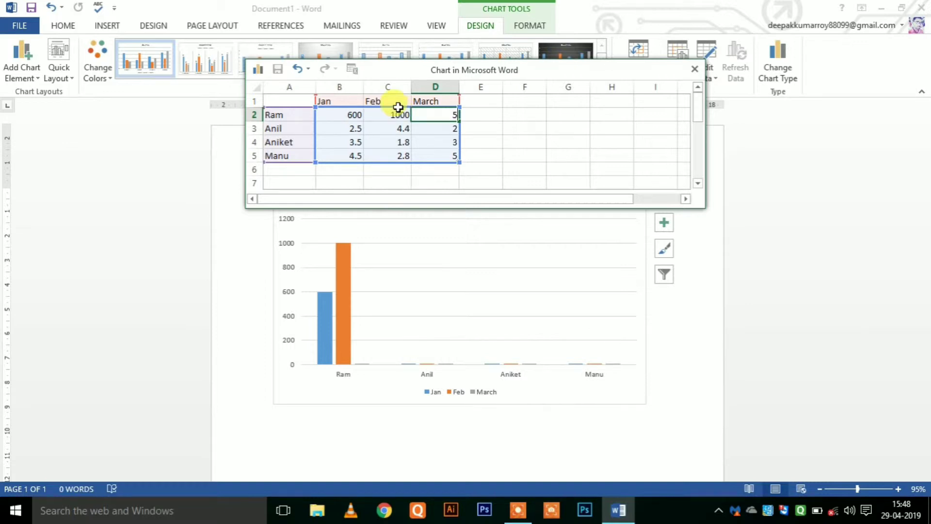
pyautogui.write('00')
pyautogui.press('Return')
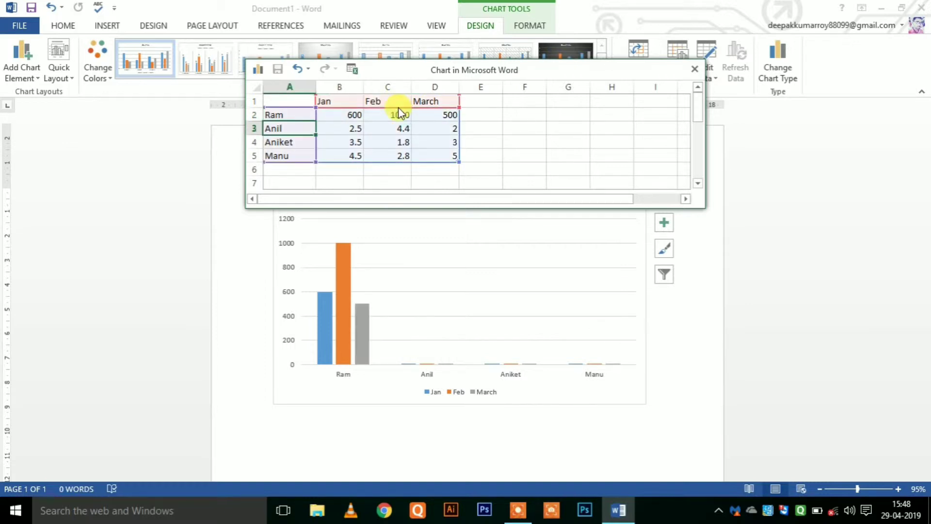
pyautogui.press('Tab')
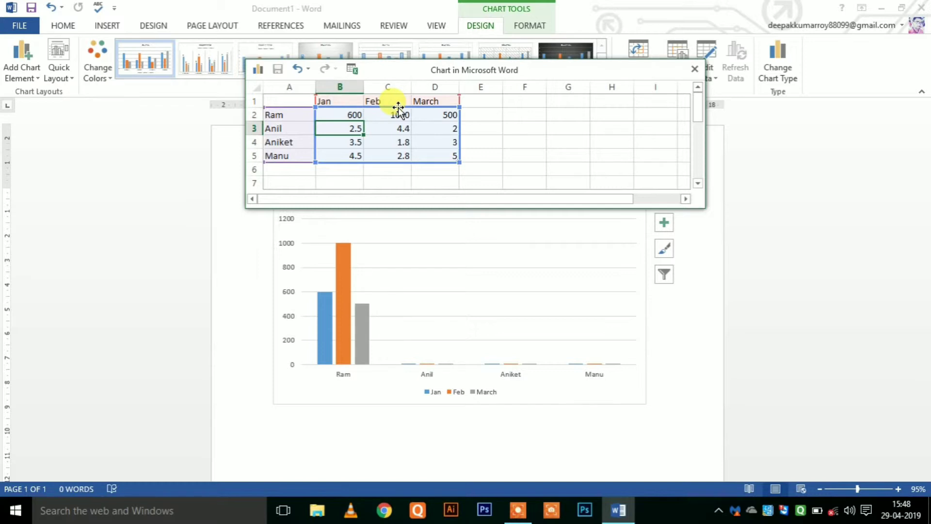
pyautogui.write('800')
pyautogui.press('Tab')
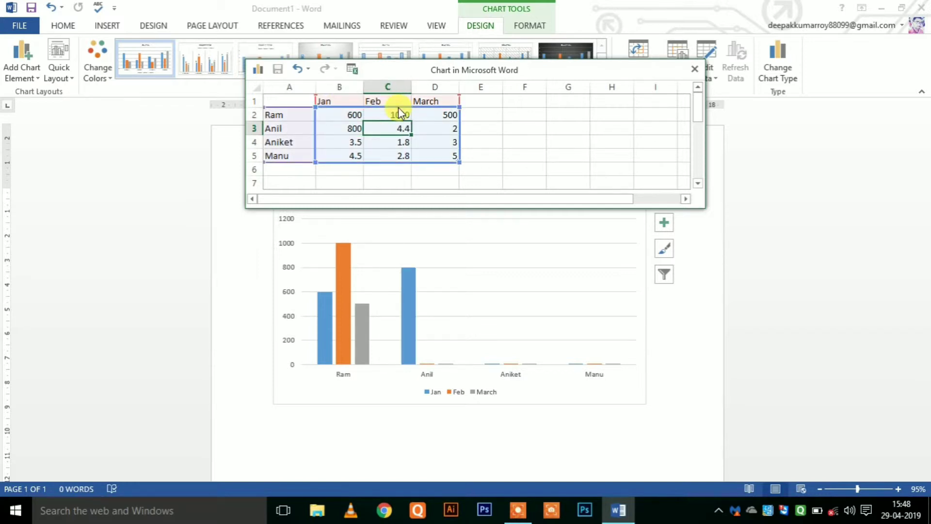
pyautogui.write('100')
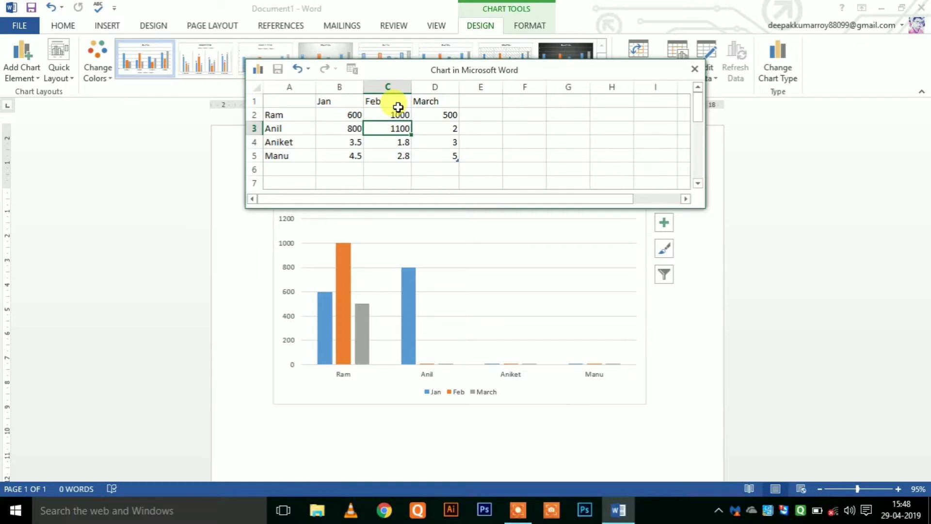
pyautogui.press('Tab')
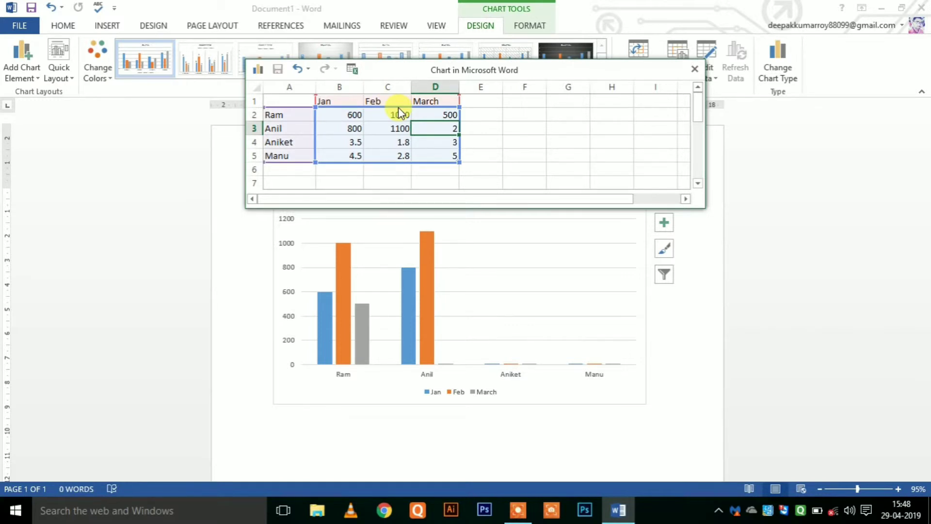
pyautogui.write('650')
pyautogui.press('Return')
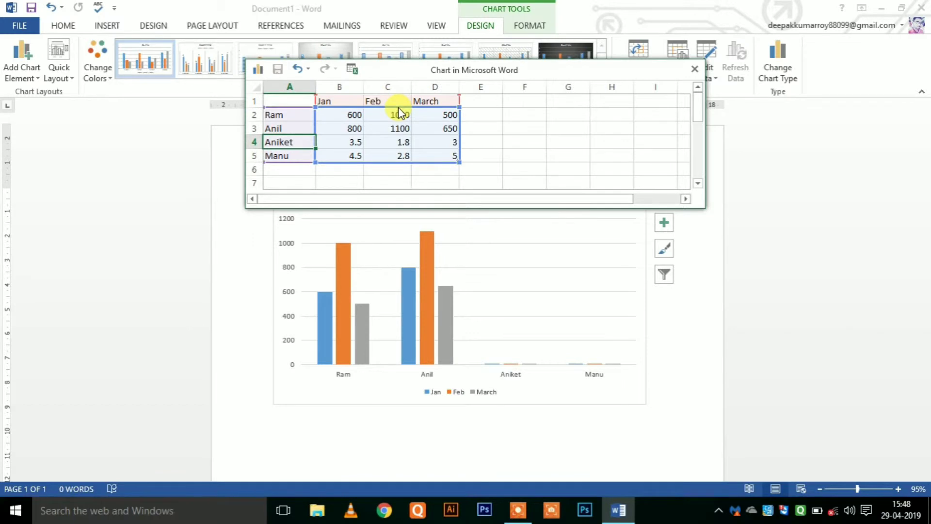
# Enter Aniket's values from 400 and Manu's 900, 500, 600, undoing a stray row-6 edit.
pyautogui.press('Tab')
pyautogui.write('400')
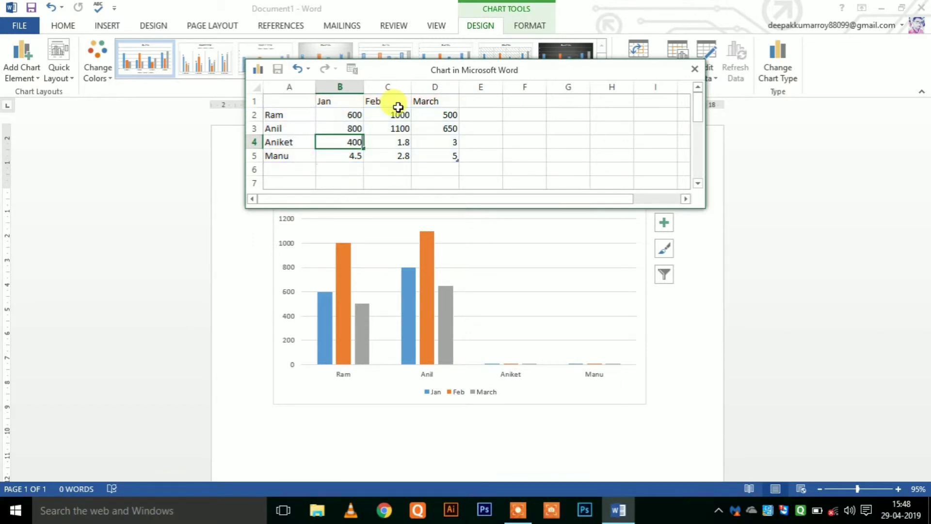
pyautogui.press('Tab')
pyautogui.write('800')
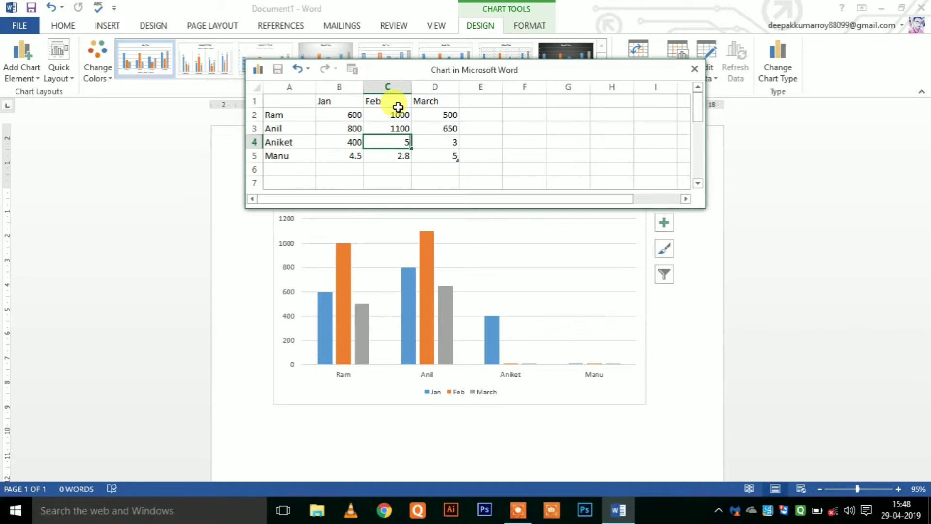
pyautogui.press('Tab')
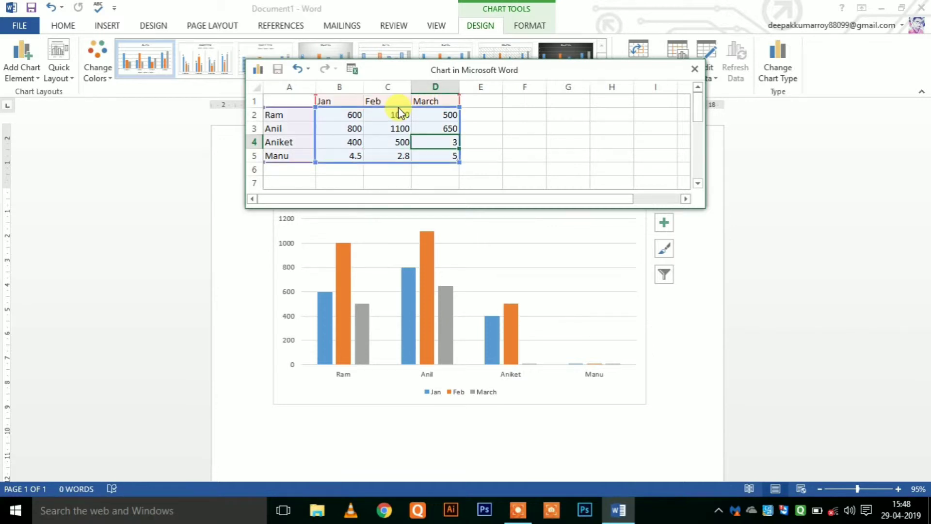
pyautogui.write('900')
pyautogui.press('Return')
pyautogui.press('Tab')
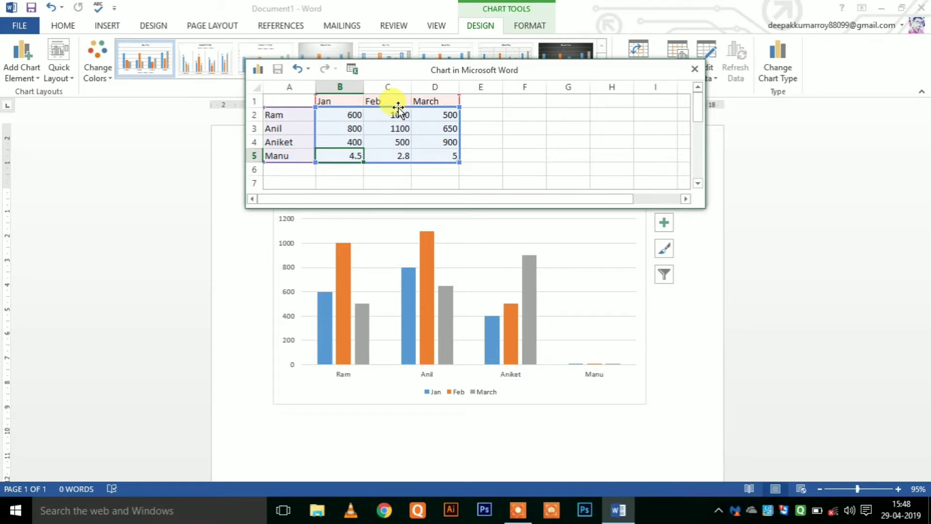
pyautogui.write('900')
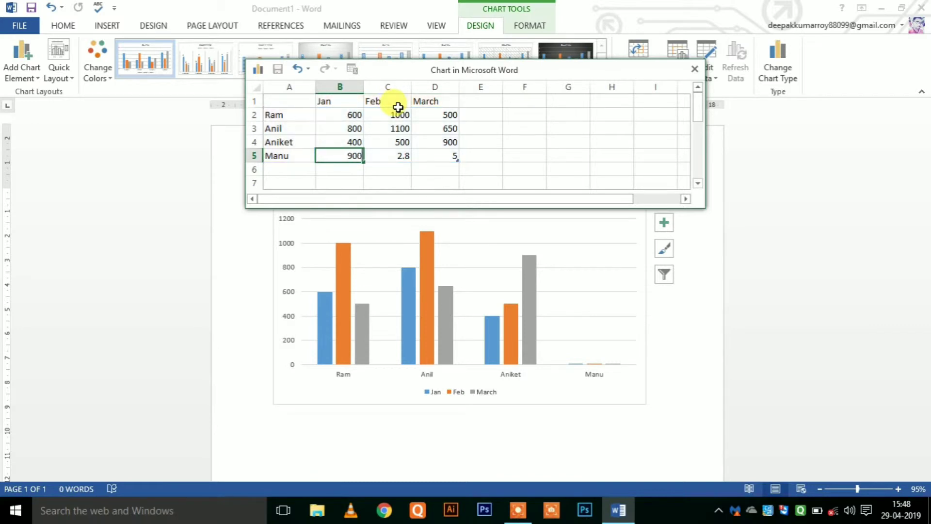
pyautogui.press('Tab')
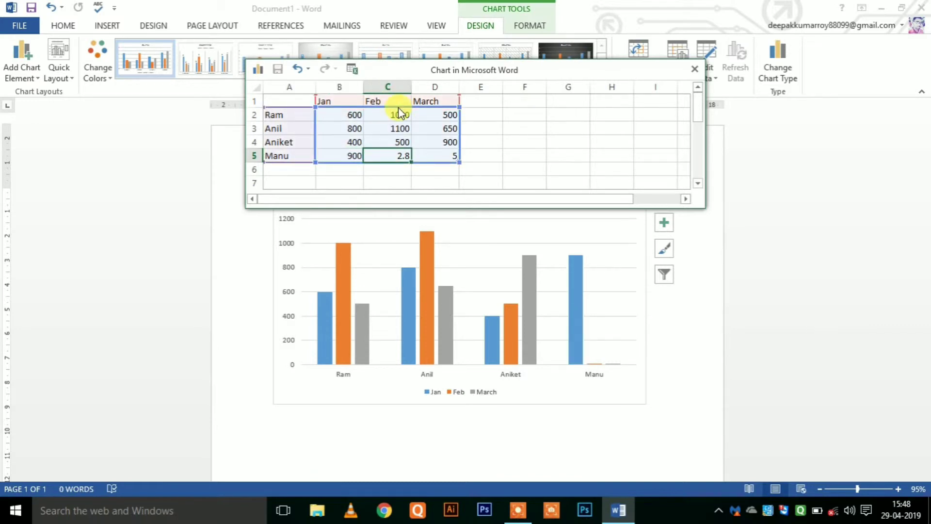
pyautogui.write('500')
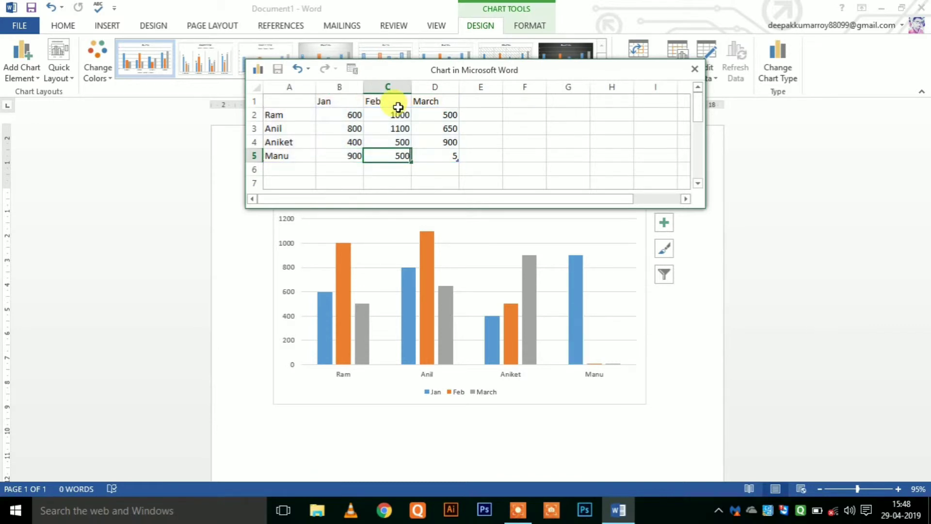
pyautogui.press('Tab')
pyautogui.write('6')
pyautogui.press('Return')
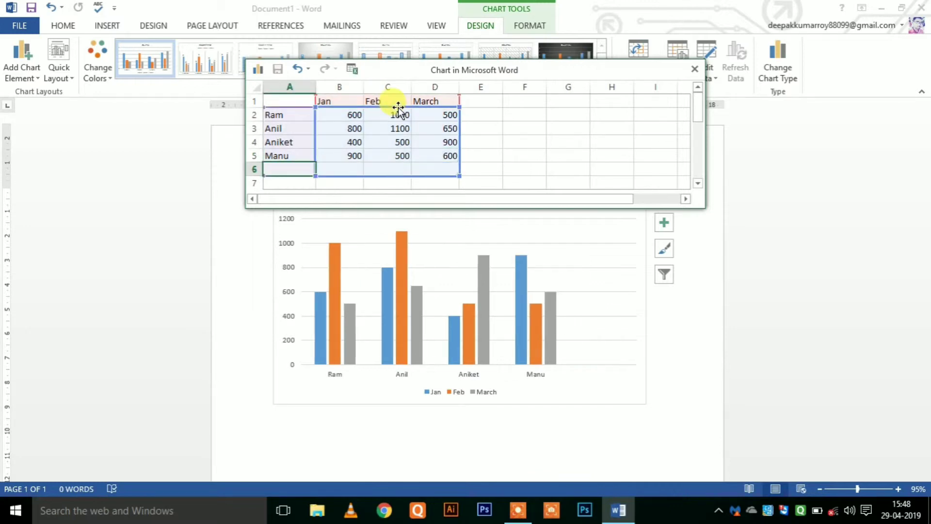
pyautogui.press('F2')
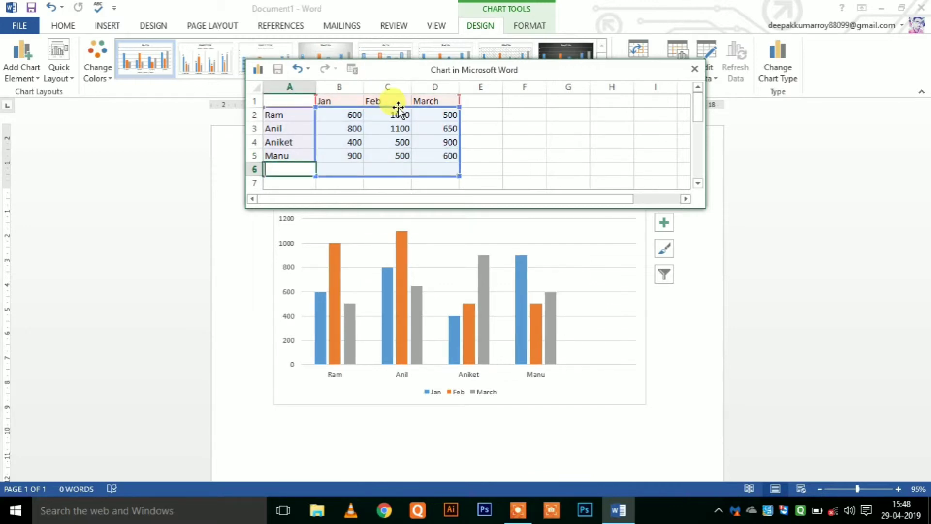
pyautogui.hotkey('ctrl', 'z')
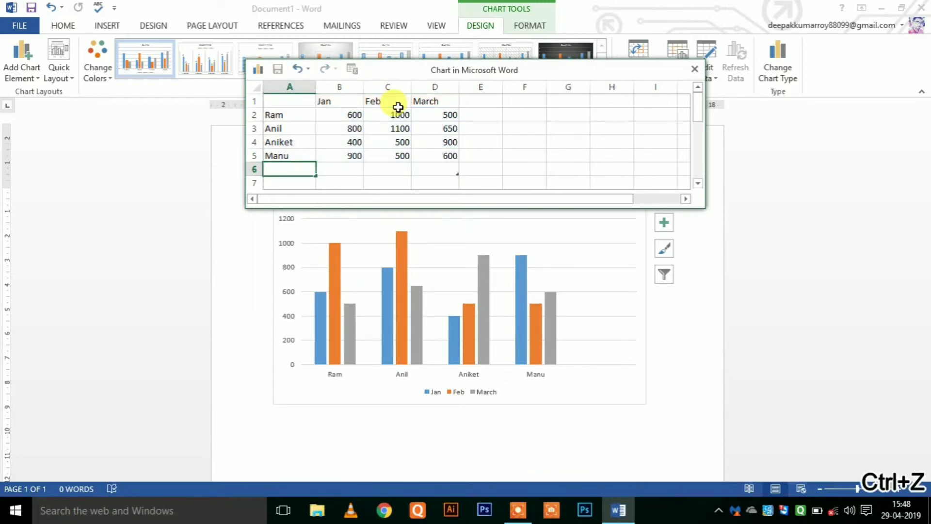
# Shrink the chart data range to exclude empty row 6 and close the data sheet.
pyautogui.click(372, 140)
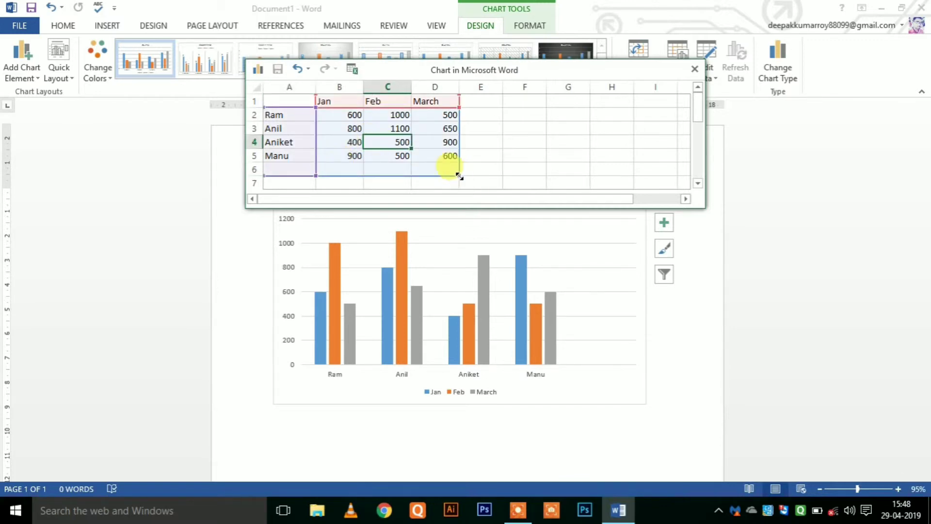
pyautogui.moveTo(456, 174); pyautogui.dragTo(457, 161)
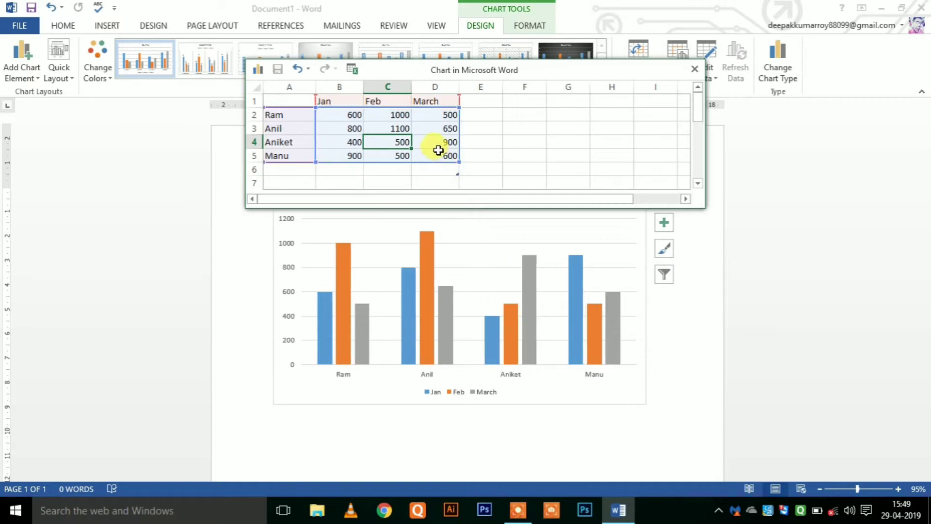
pyautogui.click(696, 72)
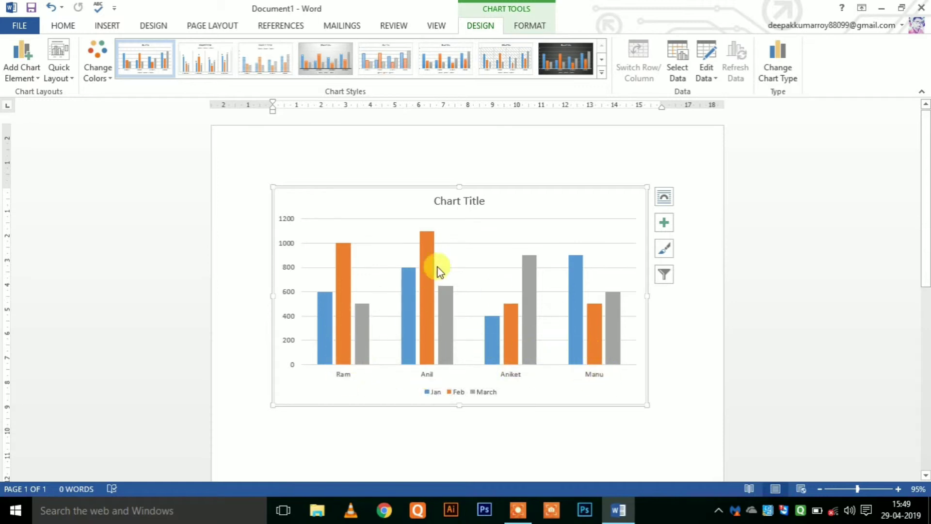
# Drag the chart's corner handle to make the chart wider and taller on the page.
pyautogui.moveTo(271, 186); pyautogui.dragTo(230, 142)
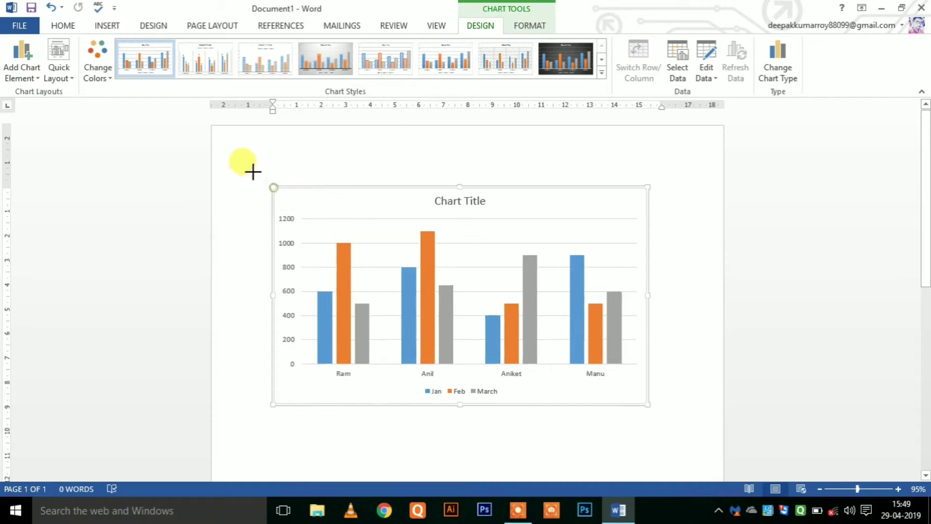
pyautogui.moveTo(303, 191); pyautogui.dragTo(284, 179)
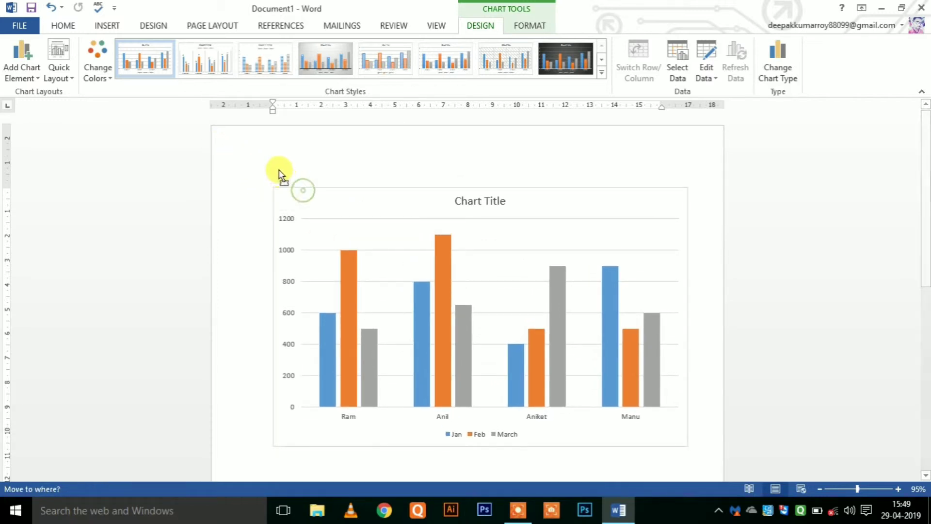
pyautogui.click(34, 80)
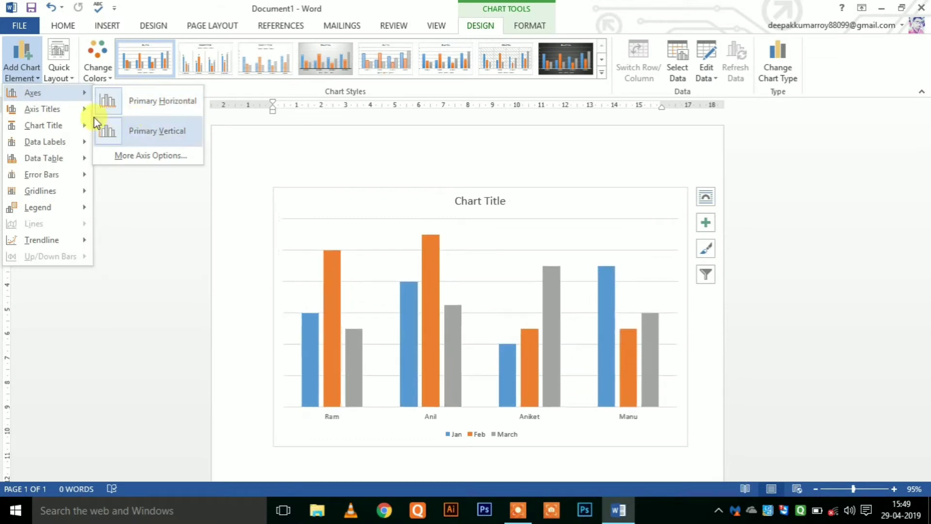
pyautogui.moveTo(42, 108)
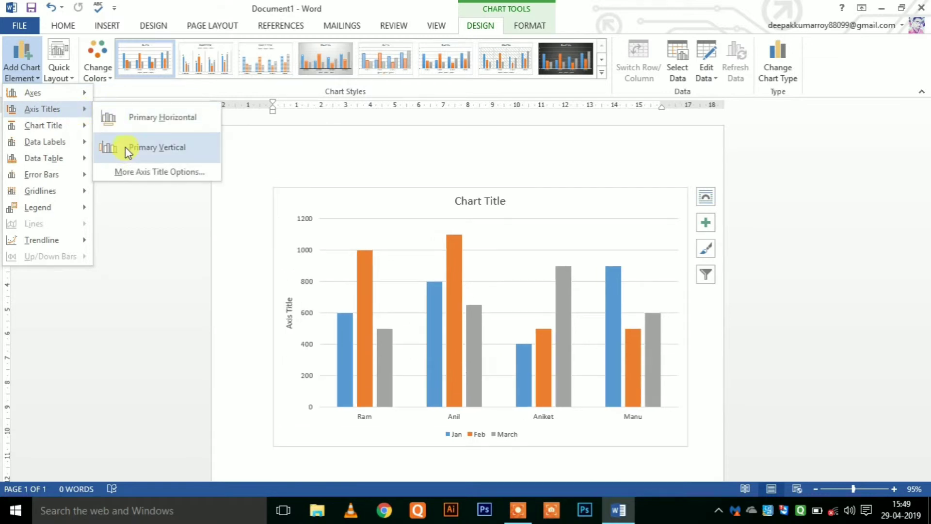
# Add a primary vertical axis title and Data Callout labels like 'Ram, 600' to every bar.
pyautogui.click(128, 152)
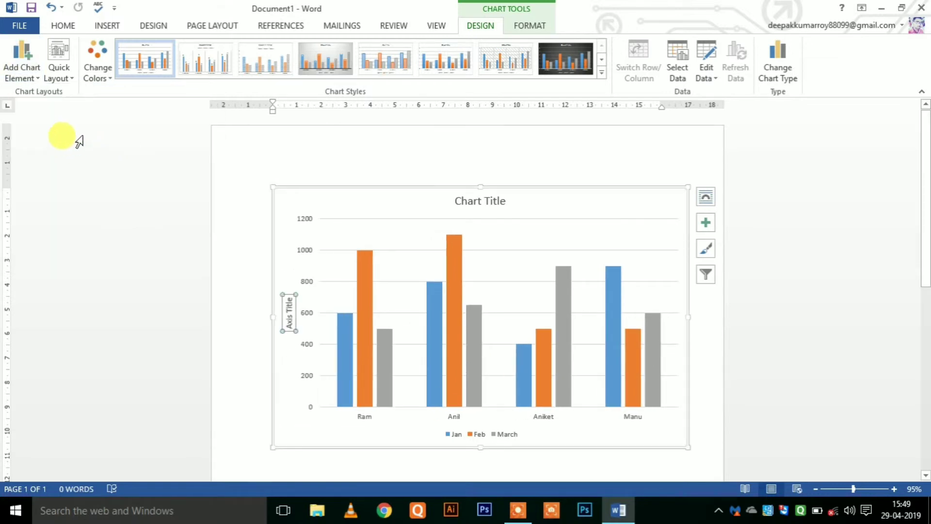
pyautogui.click(36, 80)
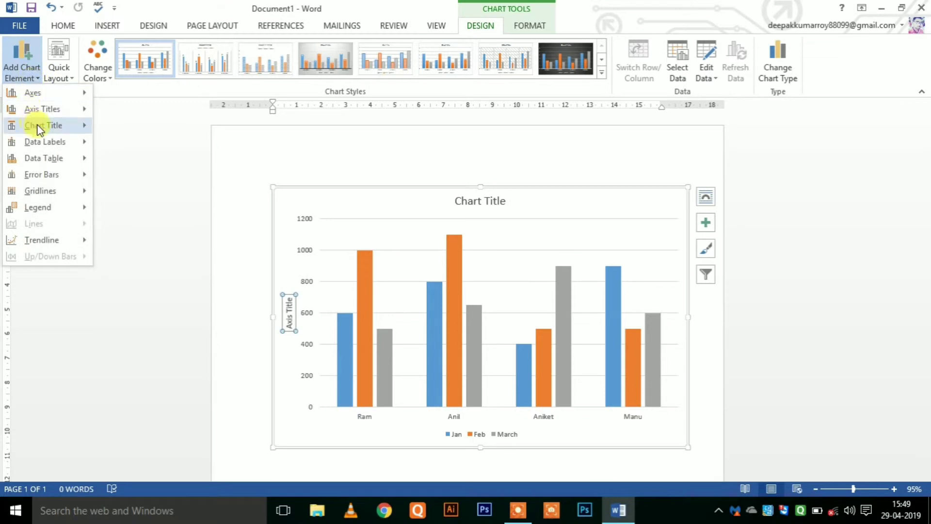
pyautogui.moveTo(45, 142)
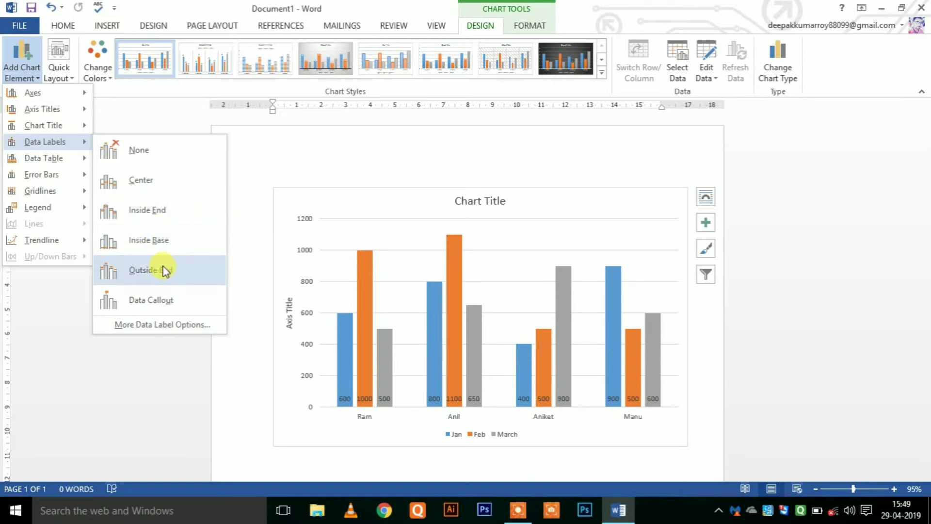
pyautogui.click(173, 298)
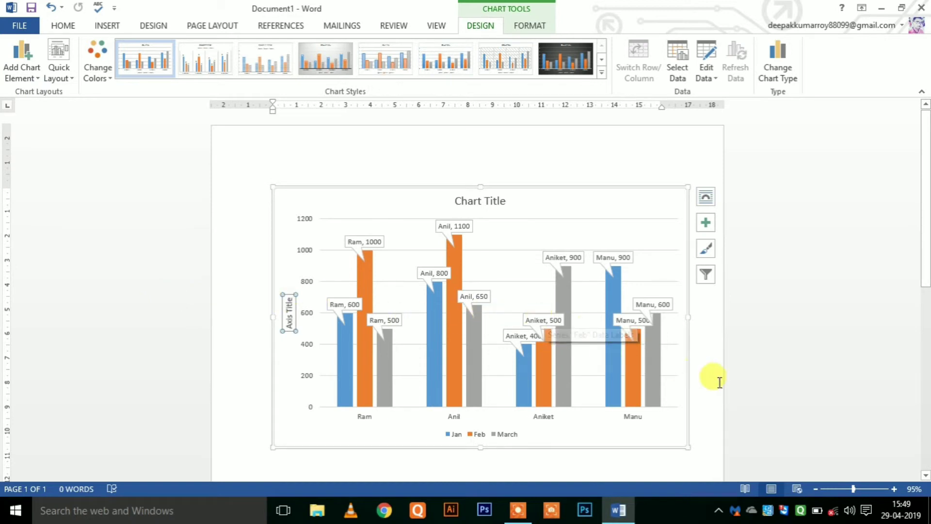
pyautogui.click(704, 383)
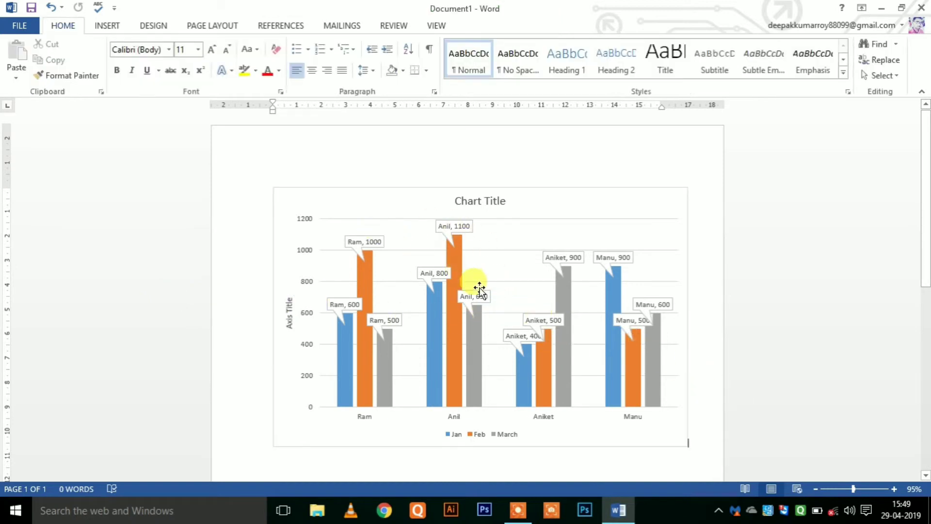
pyautogui.click(372, 248)
pyautogui.click(395, 228)
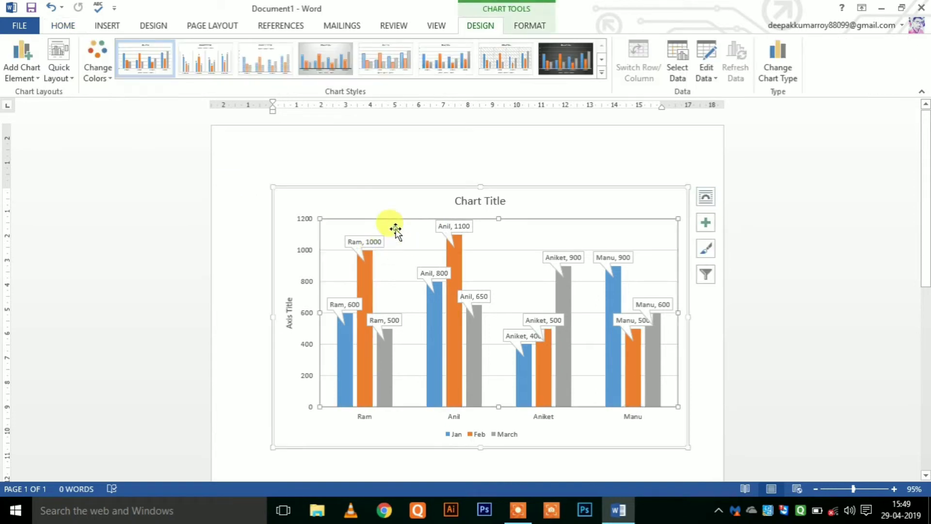
pyautogui.click(363, 198)
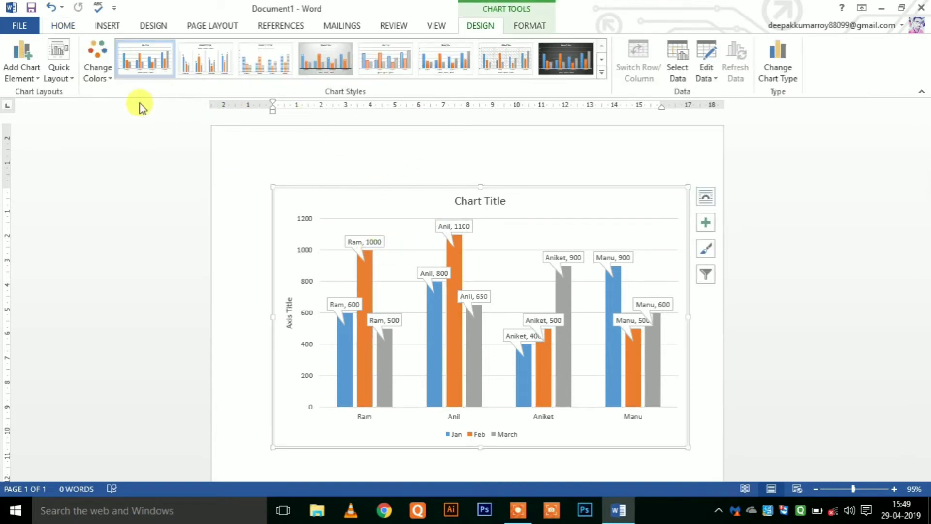
# Apply the green, blue and yellow Colorful palette to the chart.
pyautogui.click(100, 79)
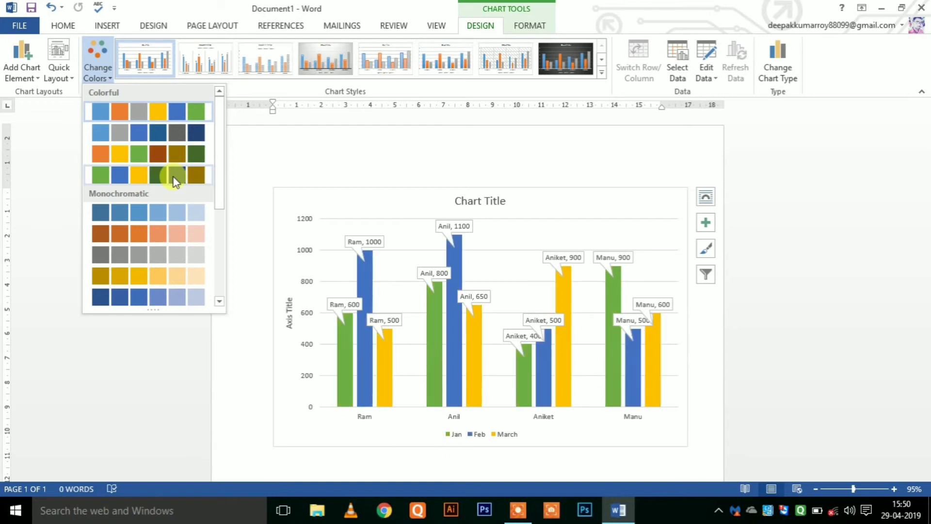
pyautogui.click(123, 170)
pyautogui.click(104, 75)
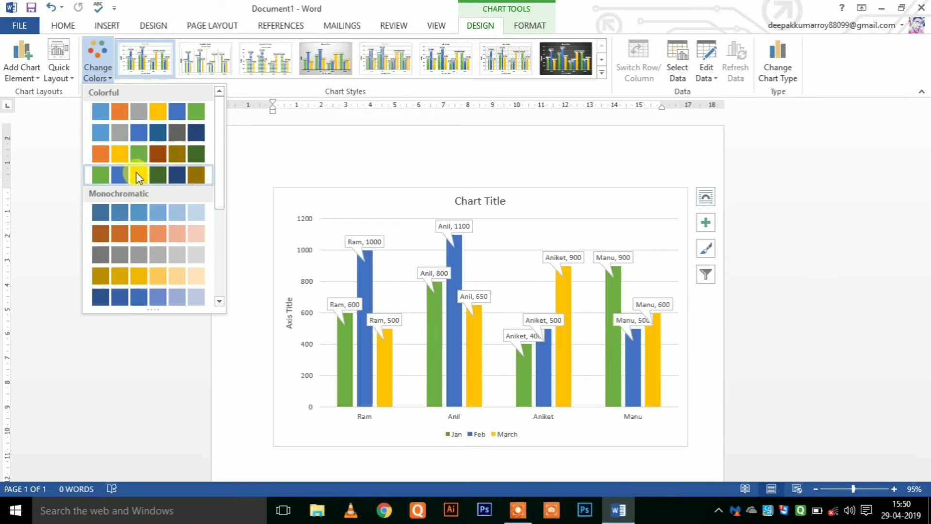
pyautogui.click(136, 172)
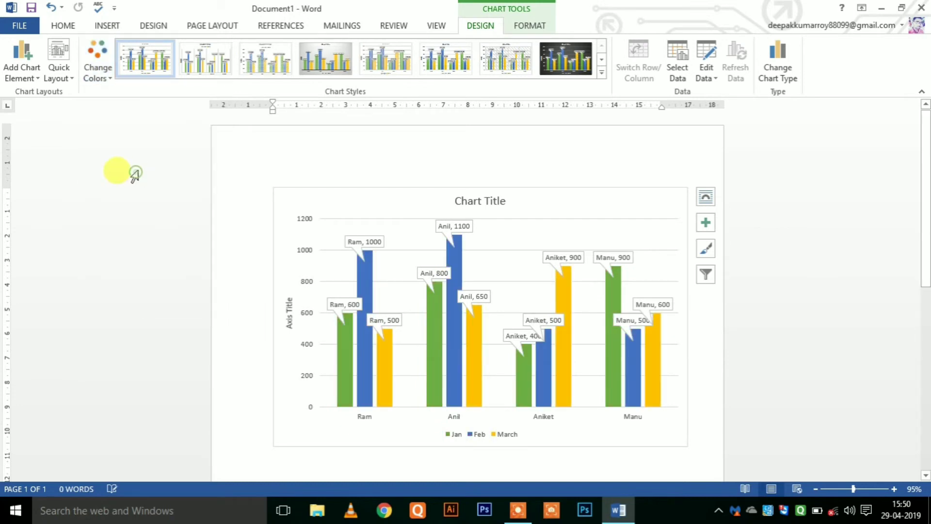
# Try gradient, hatched and wide-bar chart styles, then settle on the plain style.
pyautogui.click(333, 59)
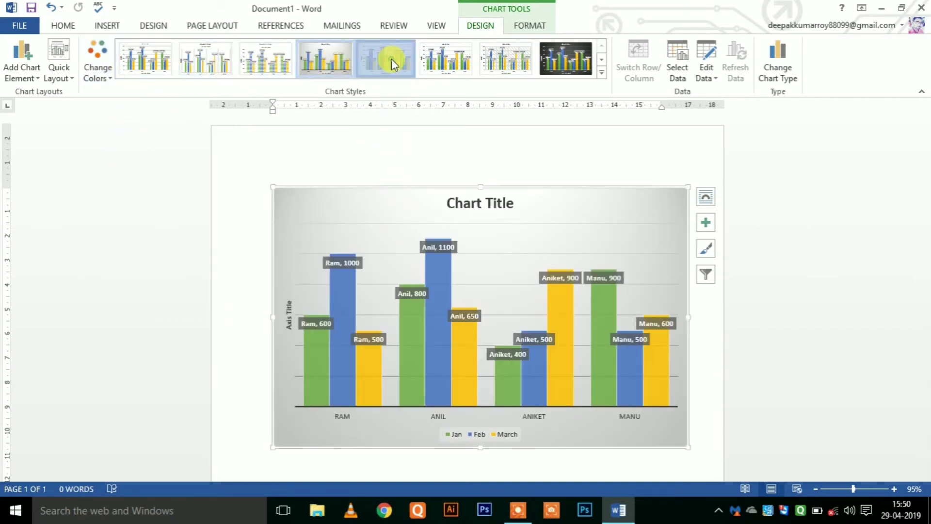
pyautogui.click(443, 57)
pyautogui.click(495, 59)
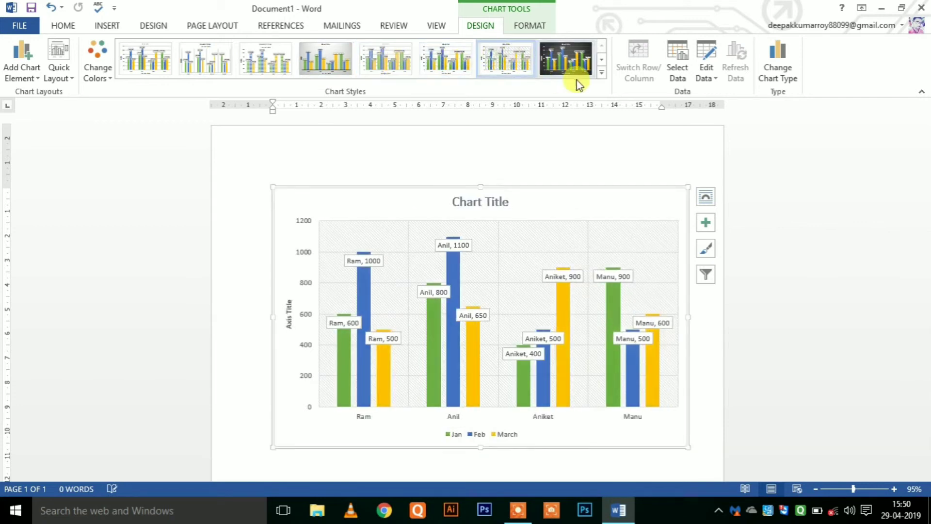
pyautogui.click(601, 73)
pyautogui.click(433, 103)
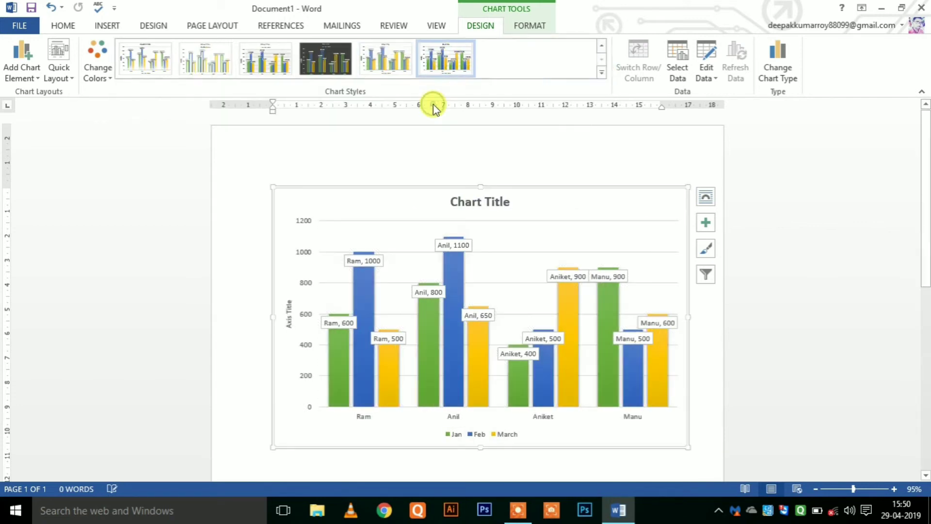
pyautogui.click(146, 65)
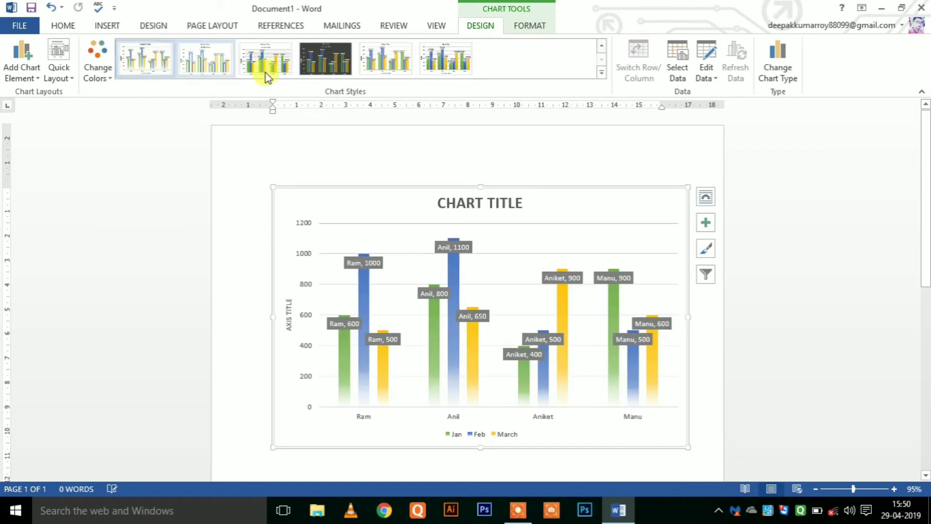
pyautogui.click(601, 72)
pyautogui.click(166, 65)
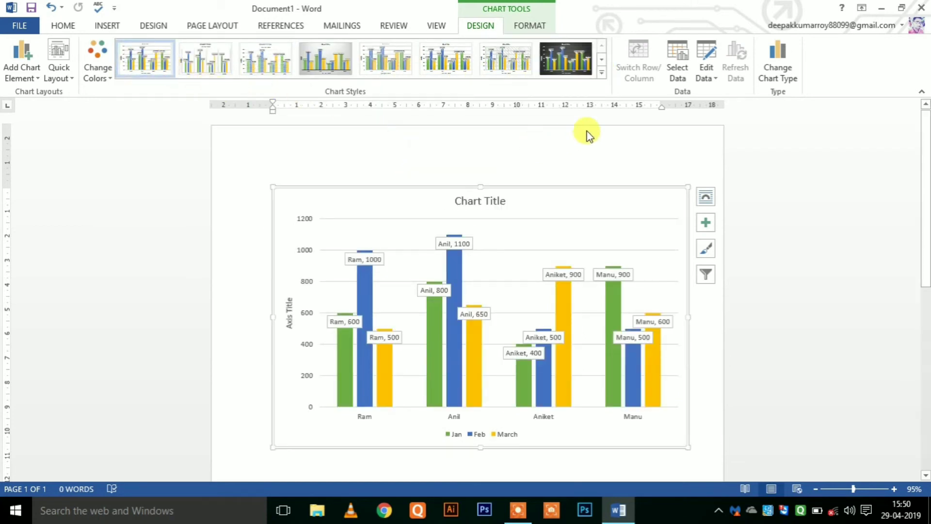
pyautogui.click(683, 76)
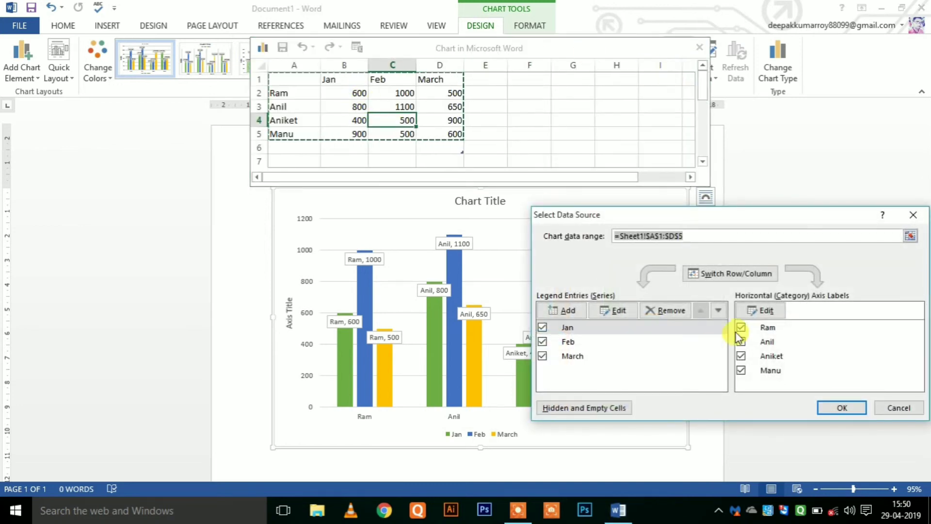
pyautogui.click(842, 409)
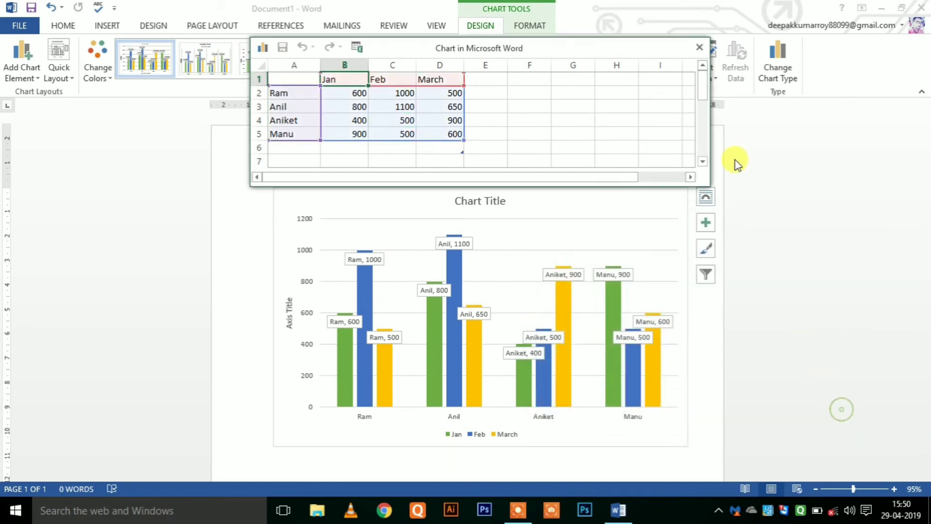
pyautogui.click(700, 47)
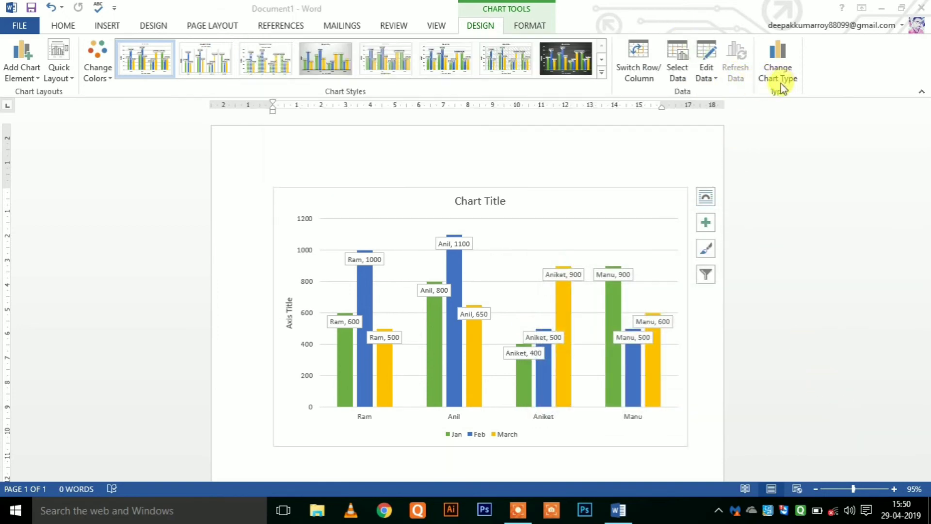
pyautogui.click(696, 71)
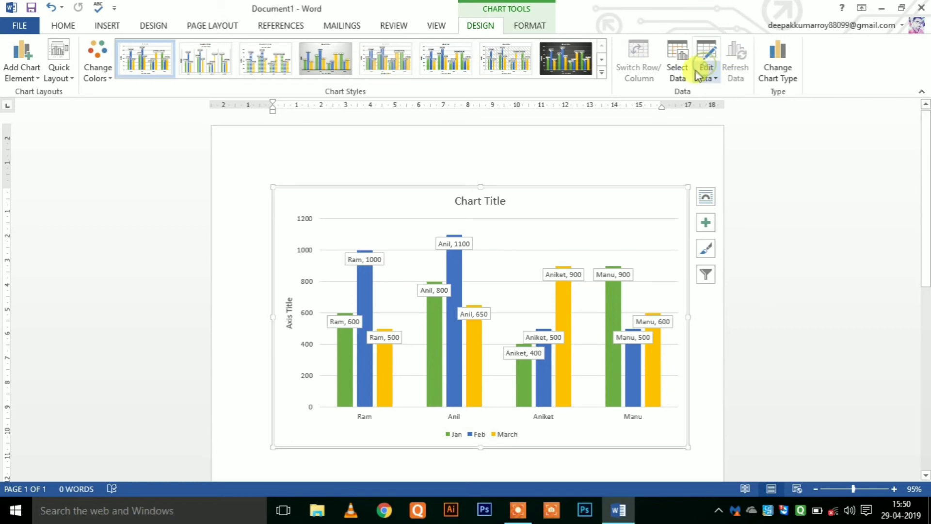
pyautogui.click(706, 55)
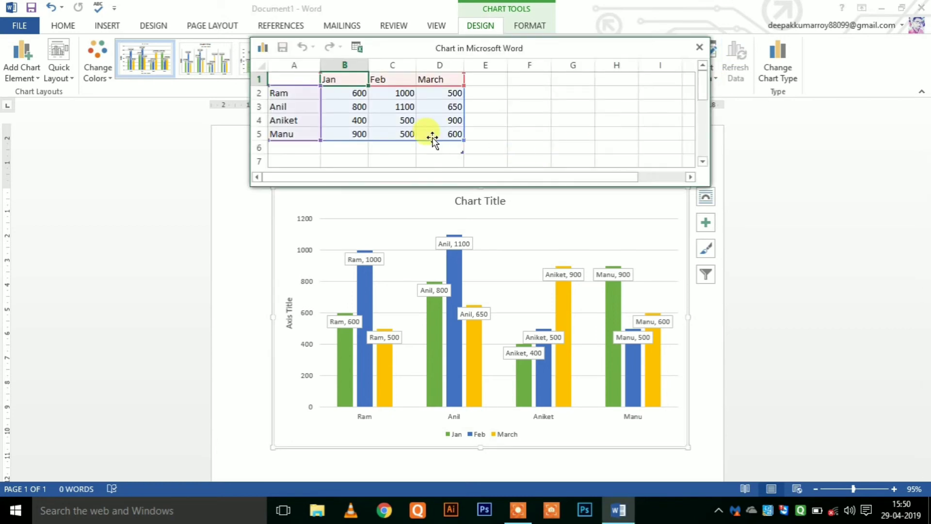
pyautogui.click(700, 47)
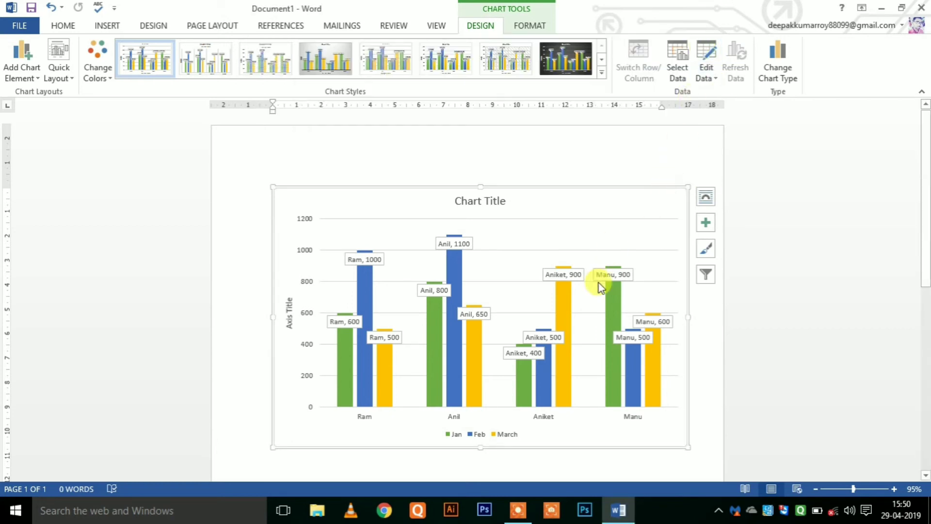
# Convert the column chart to a Jan pie chart and apply the third pie style's grey gradient with percentage callouts.
pyautogui.click(776, 70)
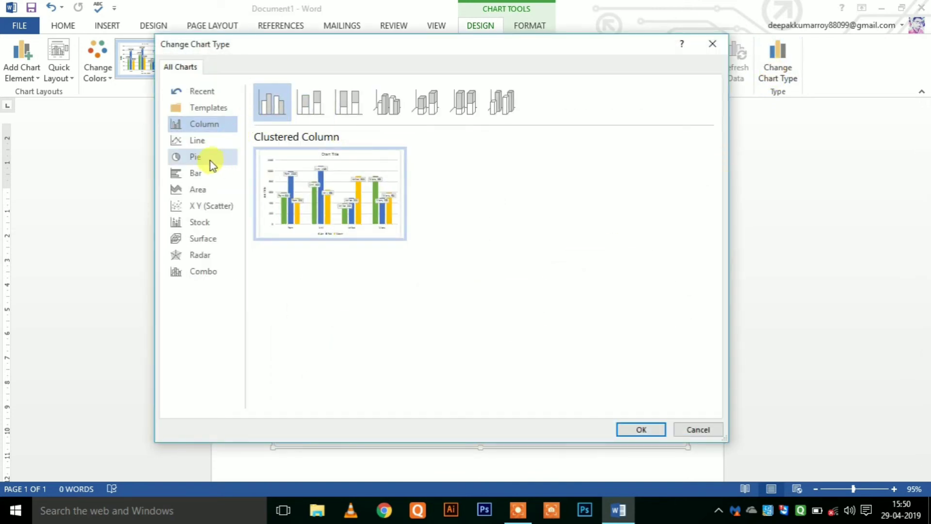
pyautogui.click(211, 161)
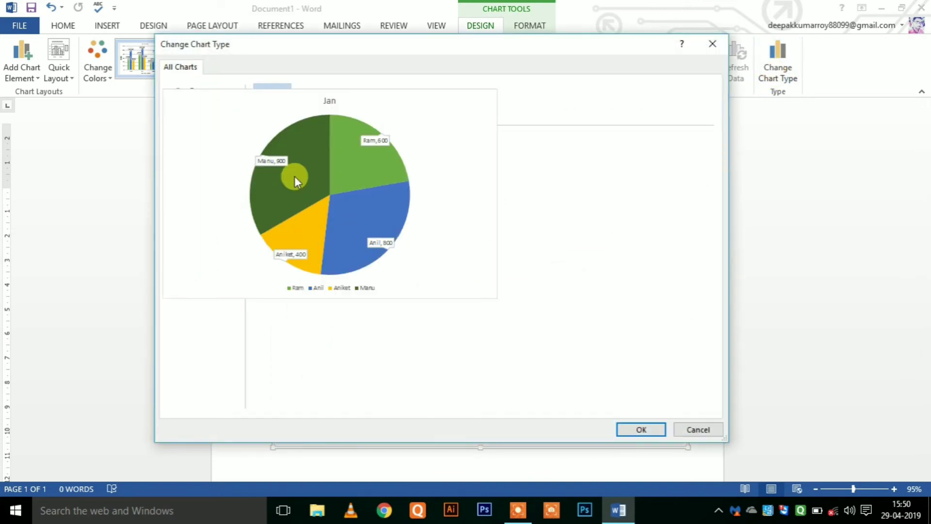
pyautogui.click(639, 430)
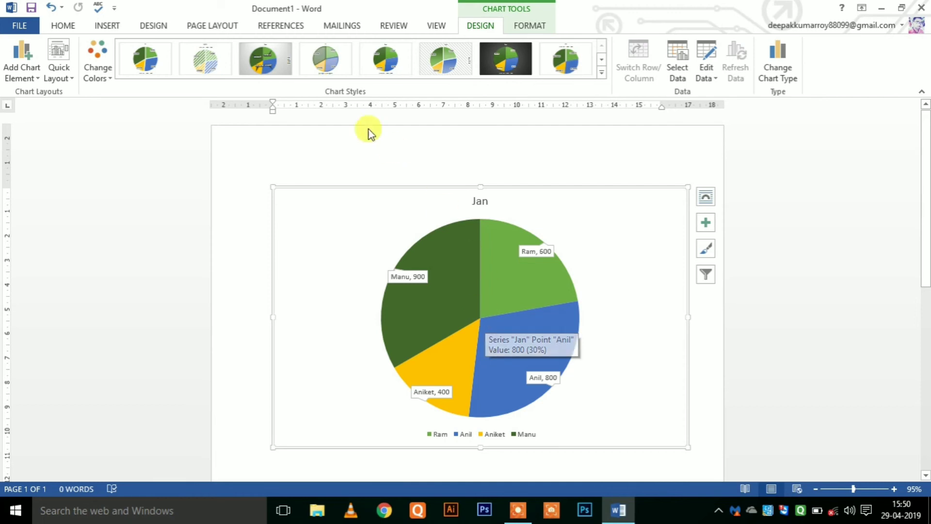
pyautogui.click(280, 72)
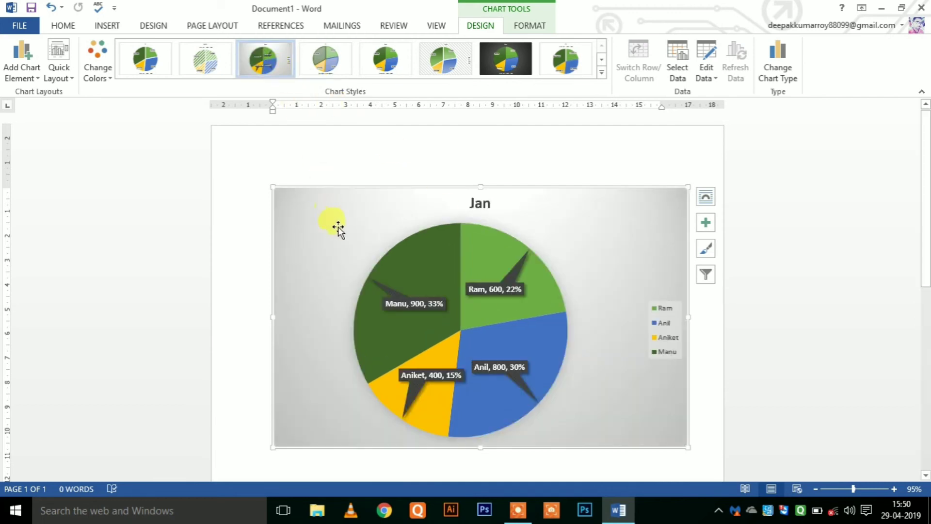
# Apply the first Colorful palette (blue, orange, grey, yellow) and the first white chart style with callouts.
pyautogui.click(108, 75)
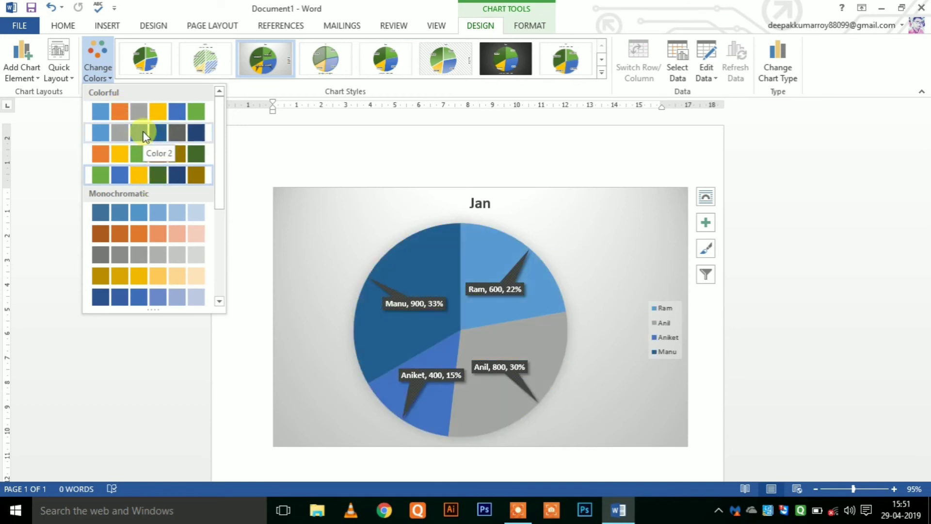
pyautogui.click(121, 113)
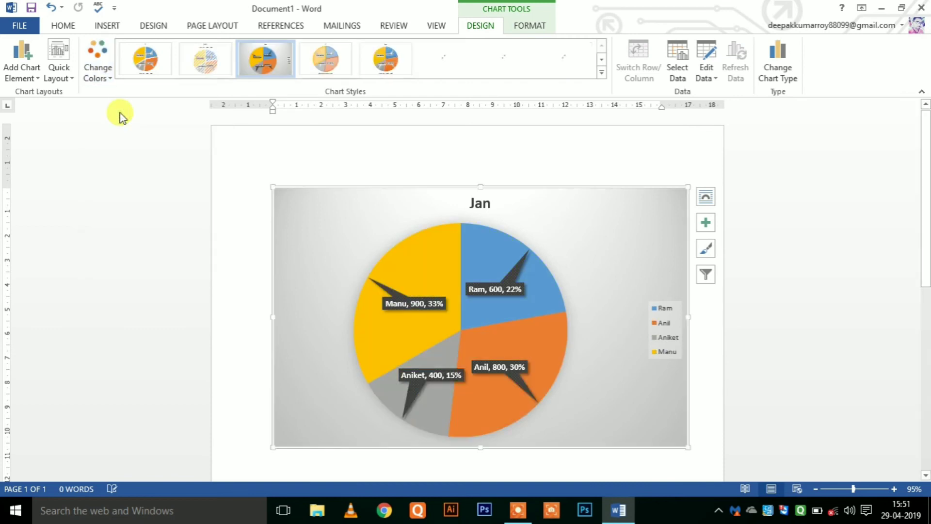
pyautogui.click(603, 72)
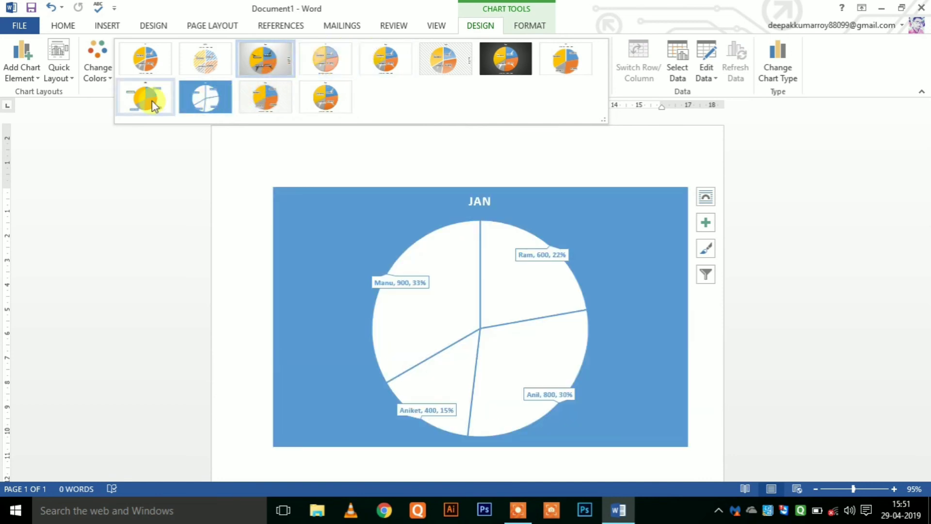
pyautogui.click(151, 69)
pyautogui.click(151, 69)
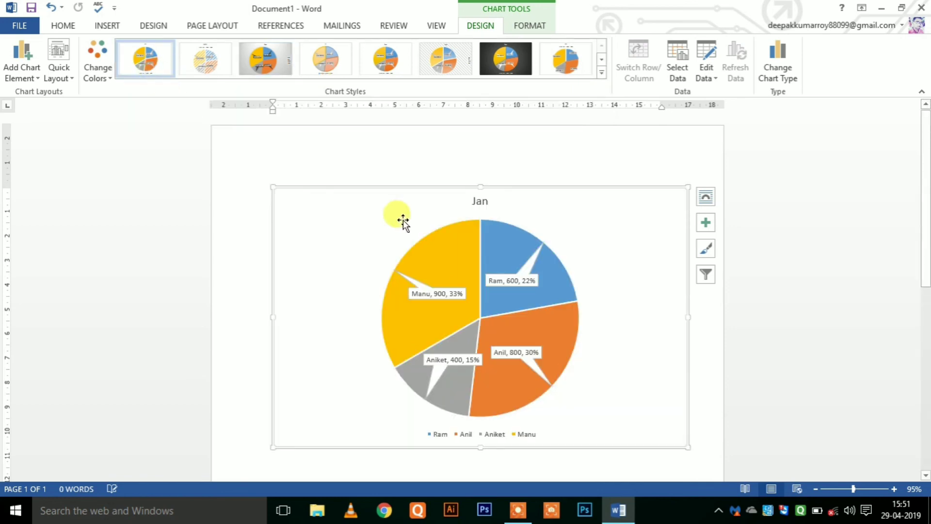
pyautogui.hotkey('alt', 'n')
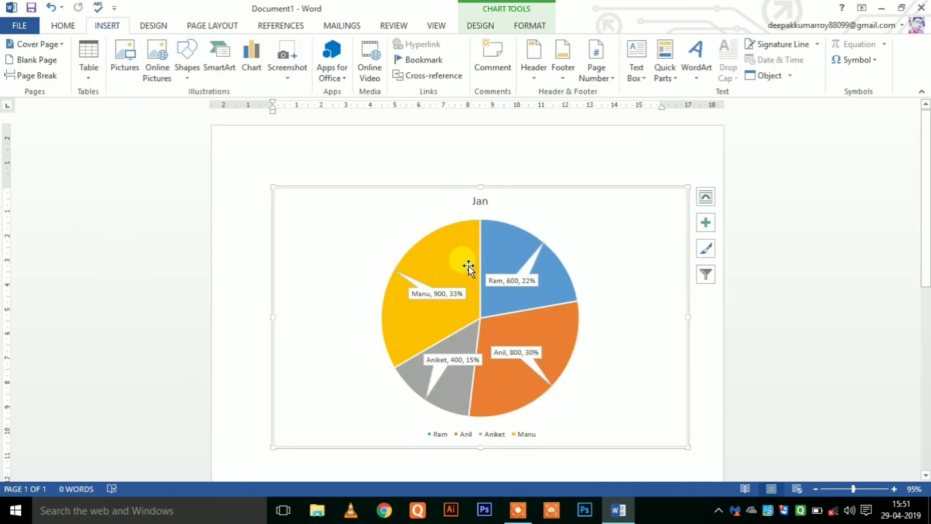